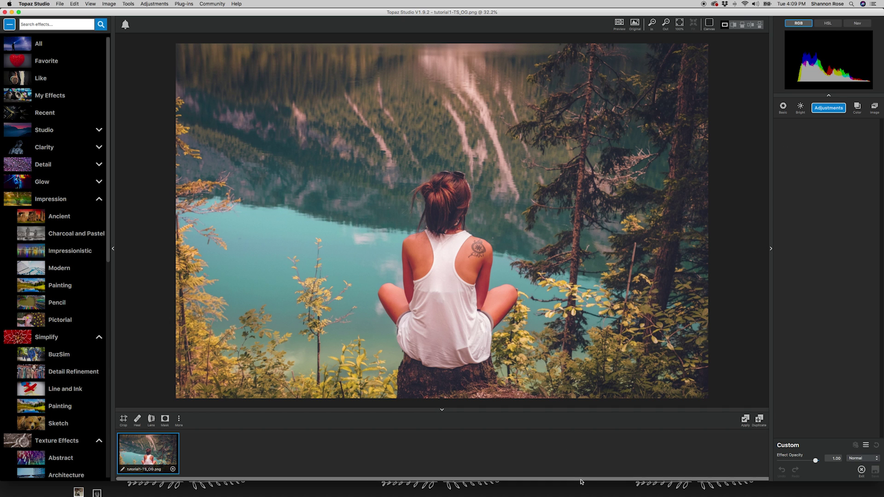
# Step: Apply the Impression adjustment to the lake-and-forest photo with its Default preset
pyautogui.moveTo(580, 480); pyautogui.dragTo(578, 496)
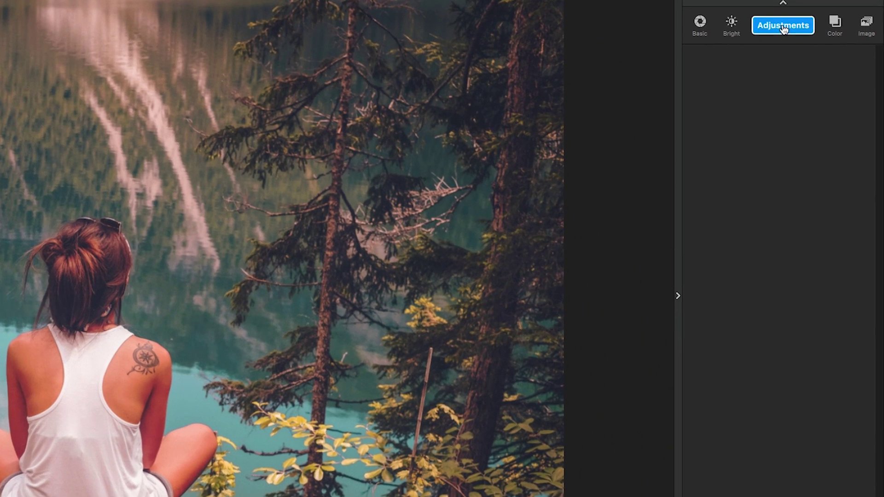
pyautogui.click(776, 41)
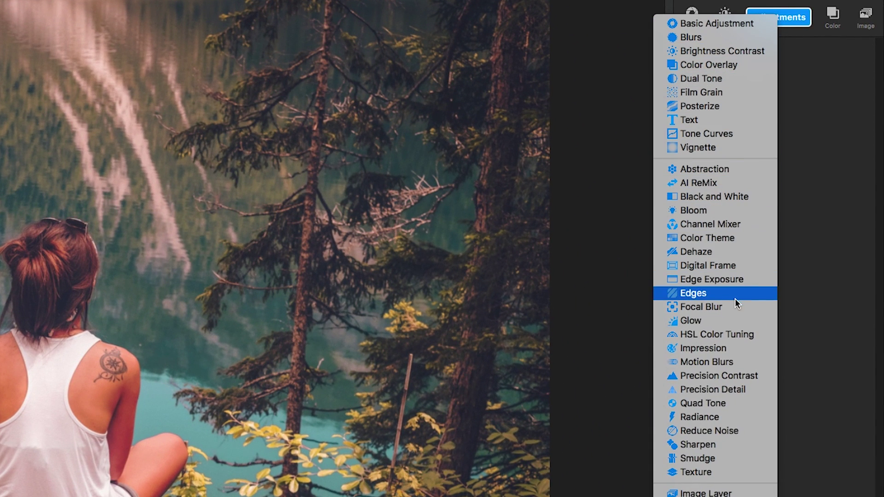
pyautogui.click(709, 349)
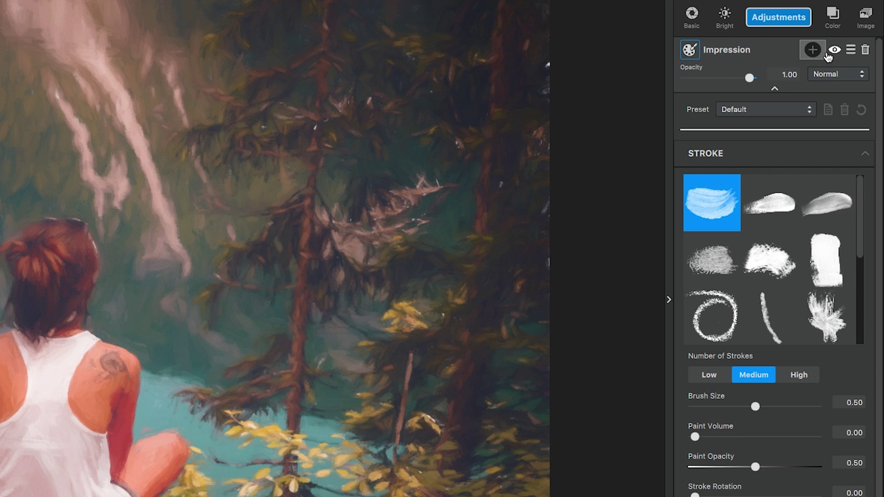
# Step: Add a mask to Impression with a black brush at radius 0.09 and zero transparency
pyautogui.click(812, 50)
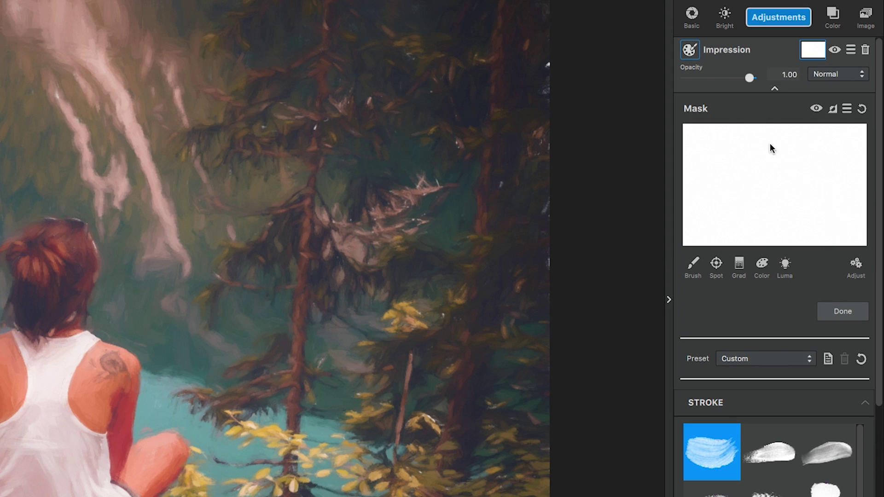
pyautogui.click(692, 266)
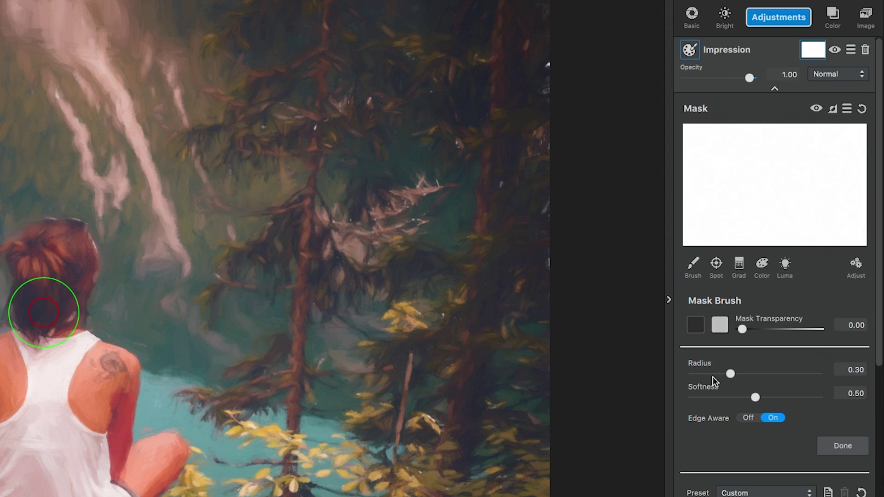
pyautogui.moveTo(729, 373); pyautogui.dragTo(702, 371)
pyautogui.click(719, 327)
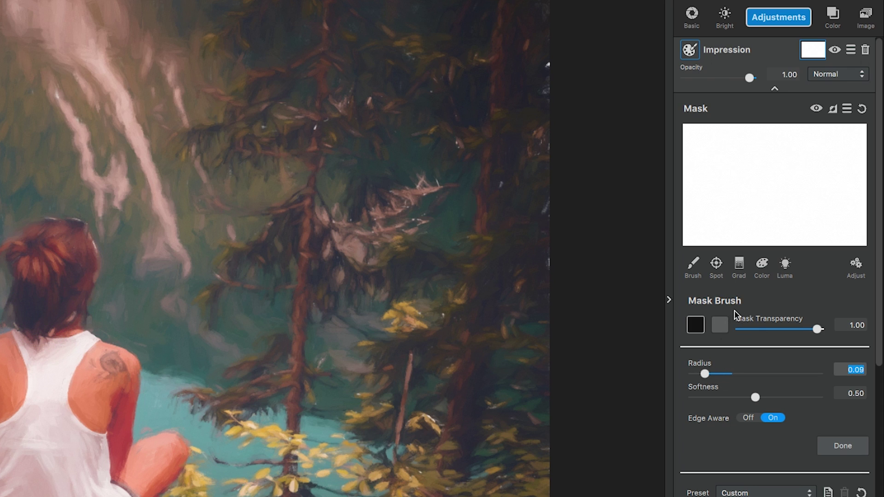
pyautogui.click(697, 331)
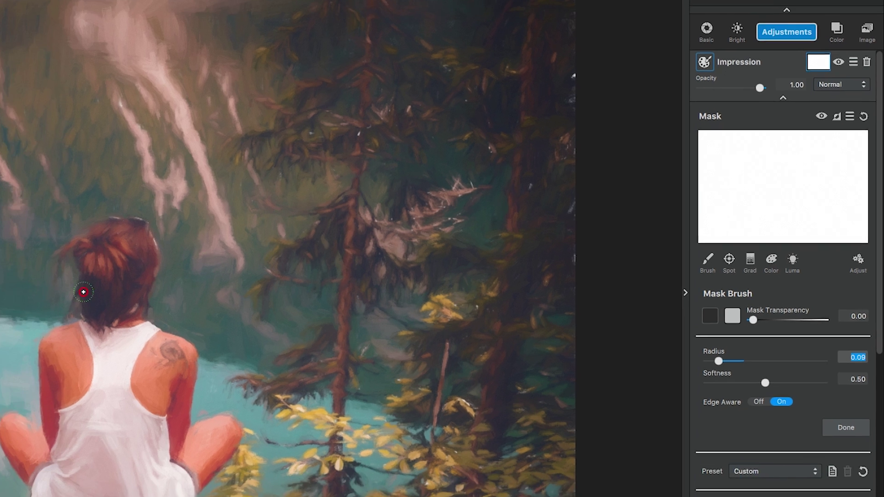
# Step: Paint the effect off the seated woman's hair bun, back and limbs
pyautogui.moveTo(60, 244); pyautogui.dragTo(80, 258)
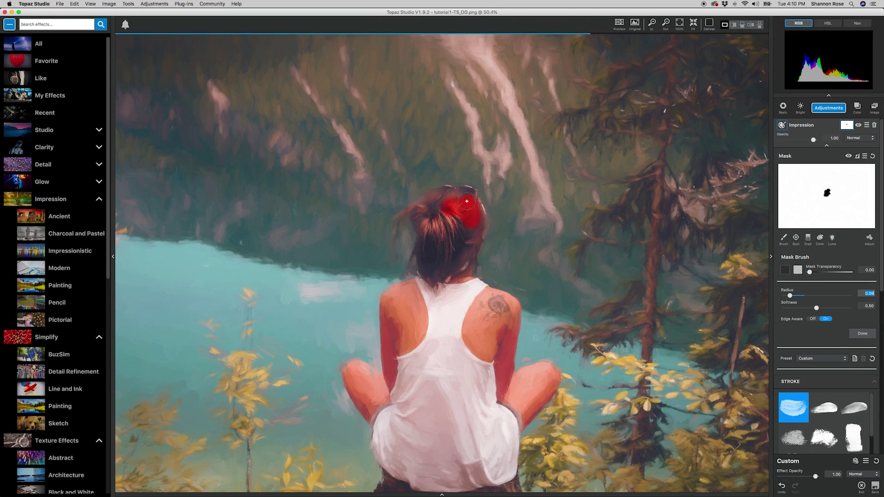
pyautogui.moveTo(465, 198)
pyautogui.mouseDown()
pyautogui.moveTo(501, 303)
pyautogui.moveTo(520, 480)
pyautogui.moveTo(352, 377)
pyautogui.moveTo(428, 289)
pyautogui.moveTo(529, 442)
pyautogui.moveTo(391, 460)
pyautogui.mouseUp()
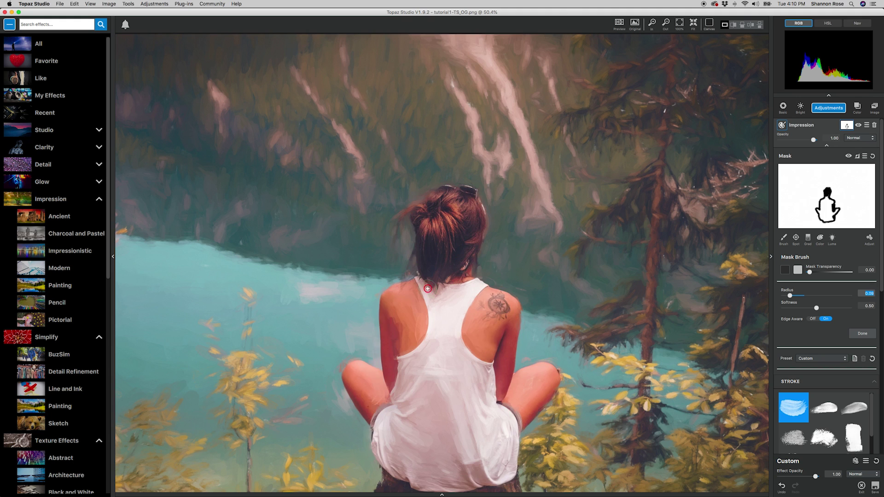
pyautogui.press('[')
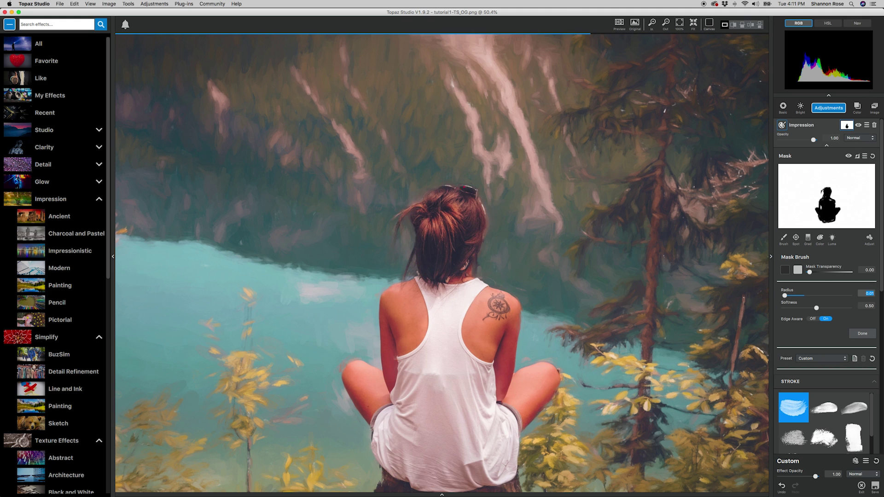
pyautogui.press(']')
pyautogui.moveTo(473, 279); pyautogui.dragTo(400, 460)
pyautogui.moveTo(392, 295)
pyautogui.mouseDown()
pyautogui.moveTo(408, 396)
pyautogui.moveTo(460, 281)
pyautogui.mouseUp()
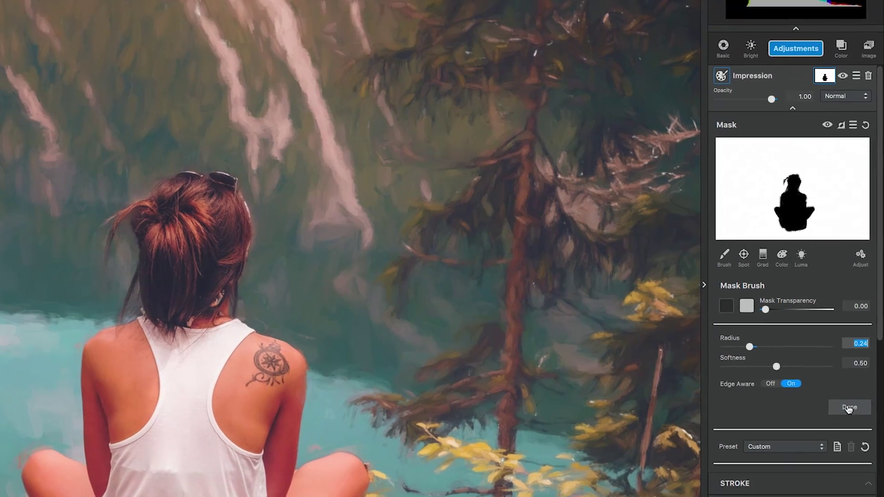
# Step: Finish the mask and set Brush Size 0.53, Paint Volume 0.18, Paint Opacity 0.50
pyautogui.click(862, 333)
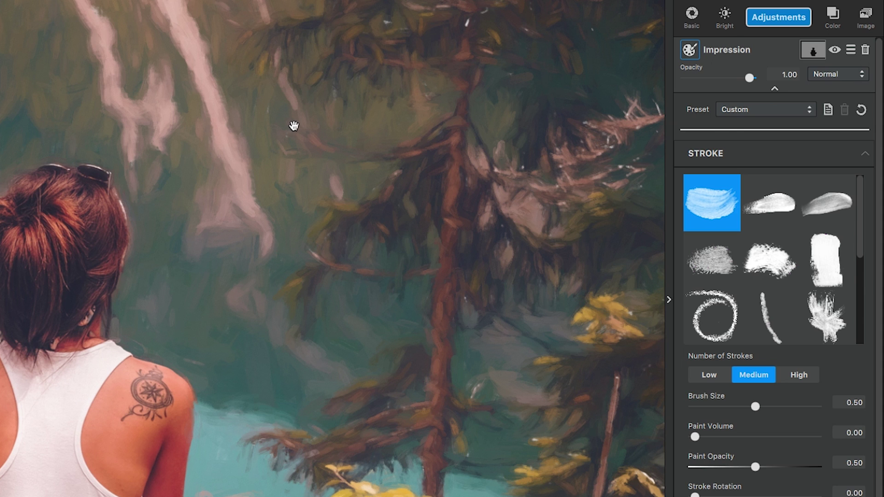
pyautogui.scroll(-2, 280, 132)
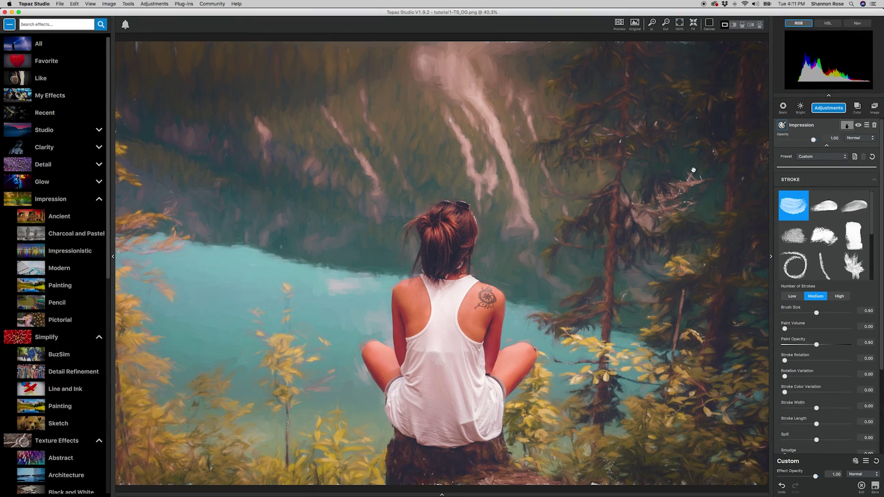
pyautogui.scroll(-3, 874, 193)
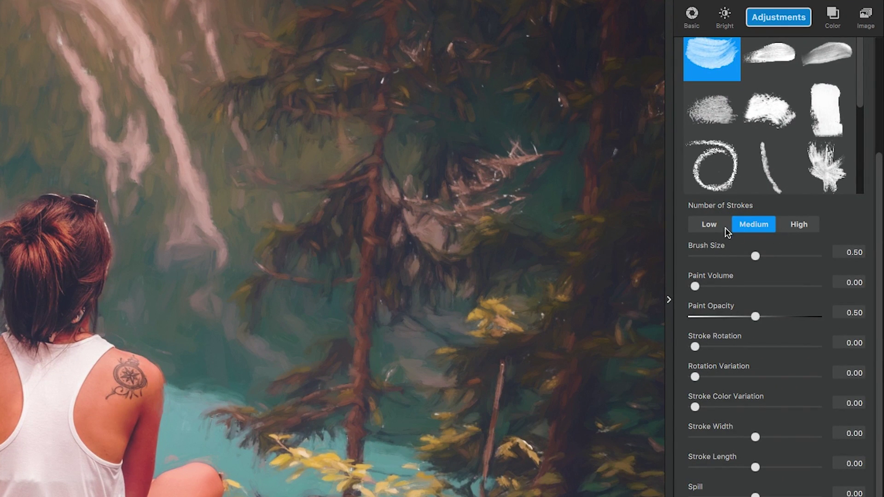
pyautogui.click(840, 253)
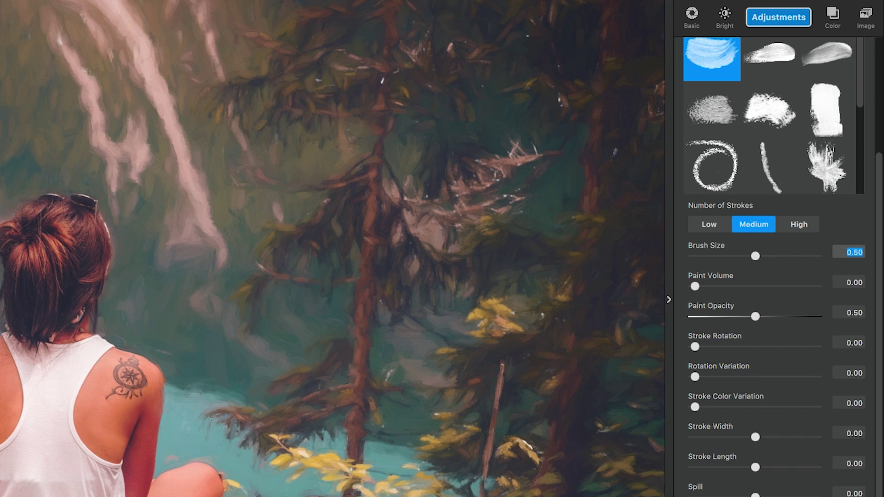
pyautogui.press('BackSpace')
pyautogui.write('.53')
pyautogui.press('Tab')
pyautogui.press('BackSpace')
pyautogui.write('.18')
pyautogui.press('Tab')
pyautogui.press('BackSpace')
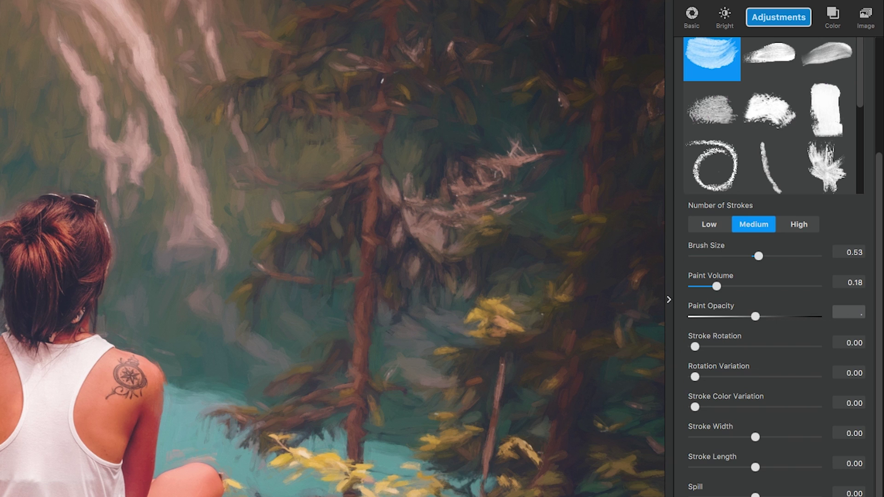
pyautogui.write('.50')
pyautogui.press('Tab')
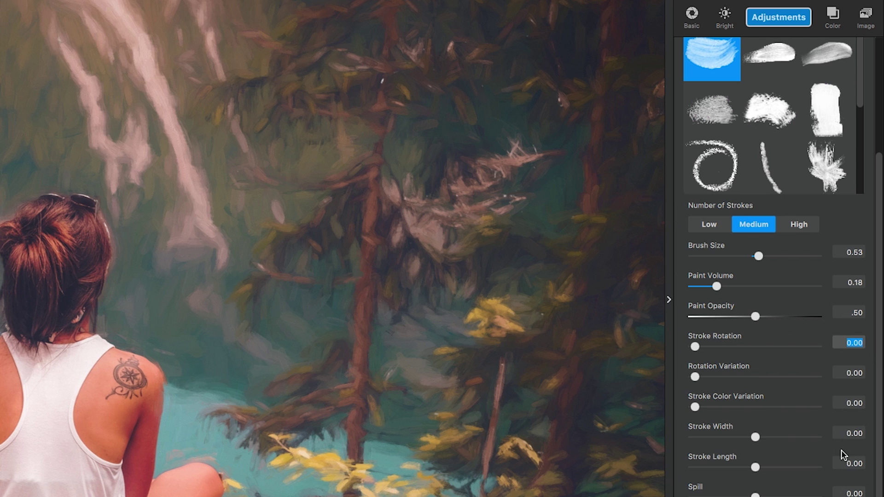
# Step: Set Stroke Length 0.29, Spill 0.29, Smudge 0.09 and Coverage 0.74
pyautogui.click(848, 463)
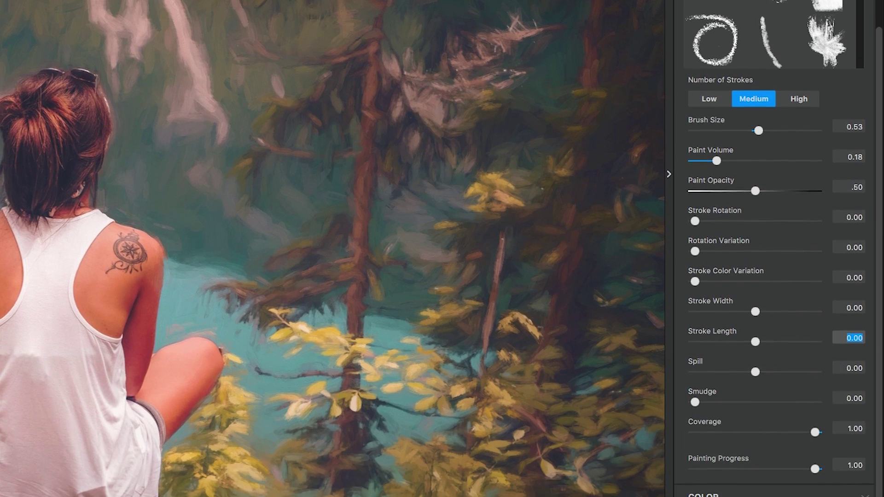
pyautogui.press('BackSpace')
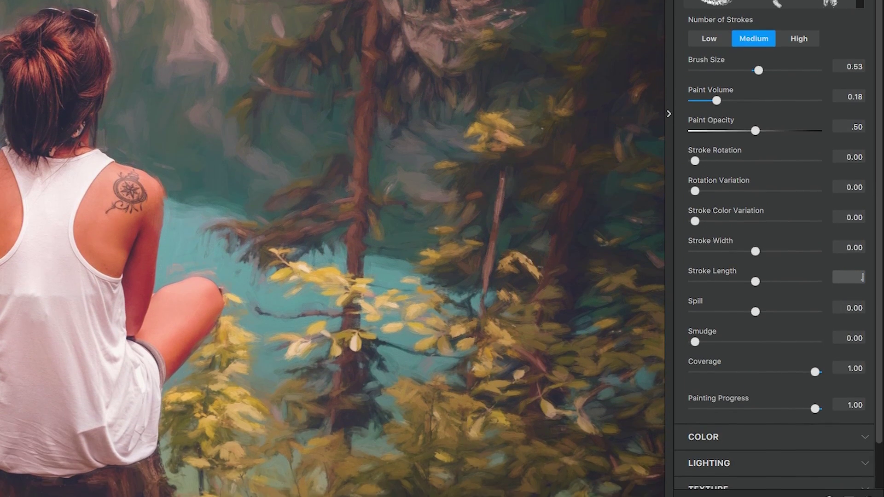
pyautogui.write('.29')
pyautogui.press('Tab')
pyautogui.write('.29')
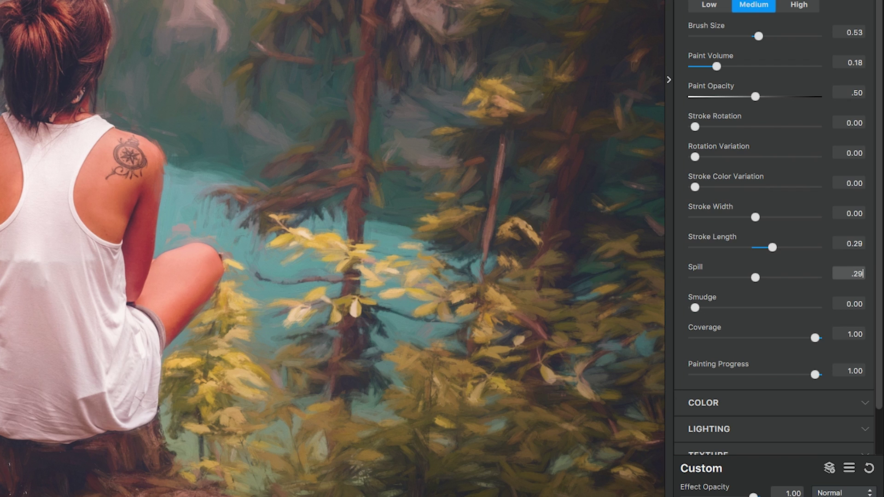
pyautogui.press('Tab')
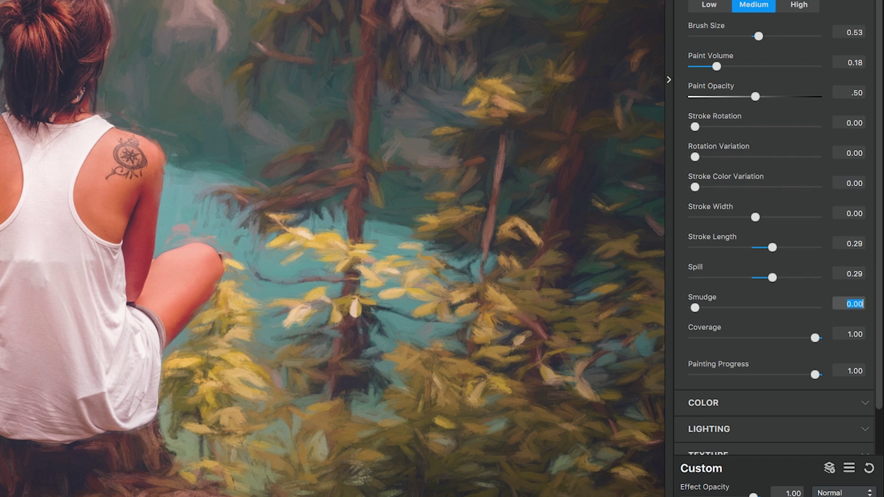
pyautogui.write('.0')
pyautogui.press('Tab')
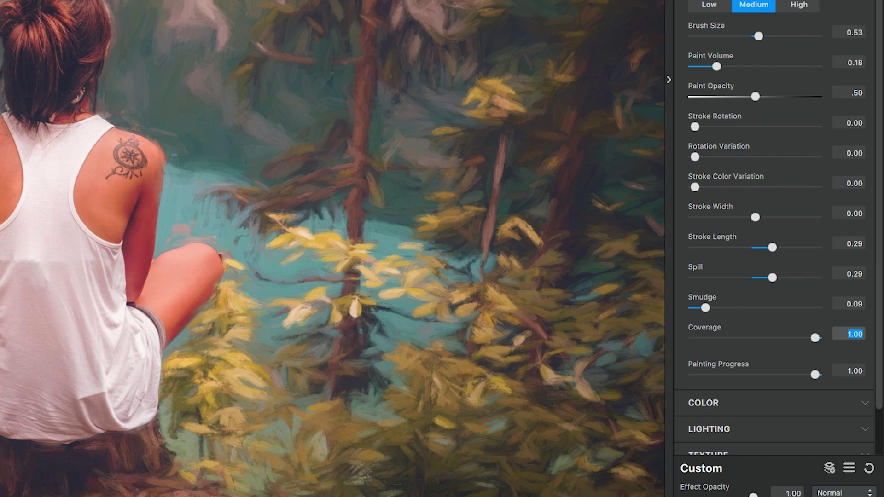
pyautogui.write('.74')
pyautogui.press('Return')
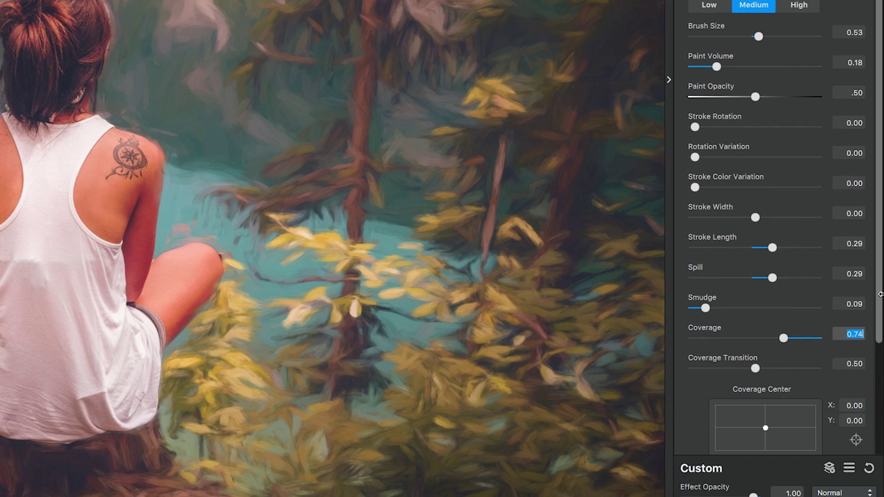
pyautogui.moveTo(880, 296); pyautogui.dragTo(879, 433)
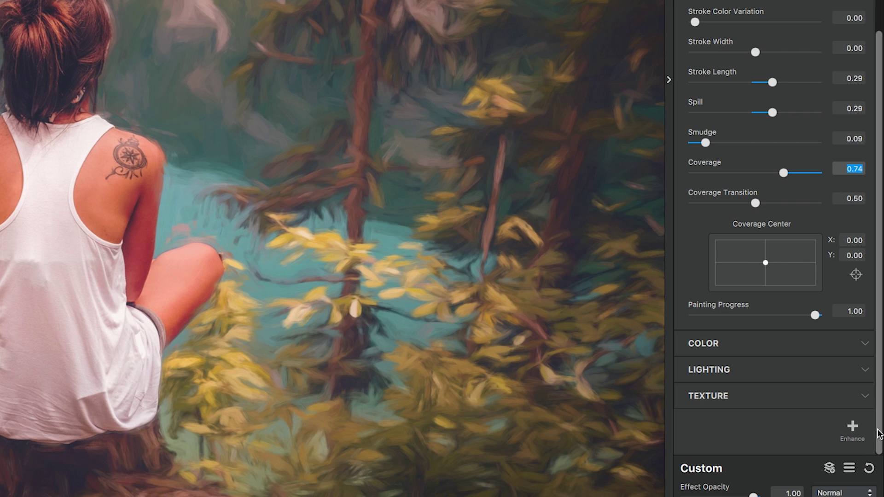
# Step: Set Impression lighting: Brightness -0.07, Contrast 0.19, Highlight 0.14, Shadow -0.24, Vignette 0.14
pyautogui.click(863, 372)
pyautogui.moveTo(879, 299); pyautogui.dragTo(880, 449)
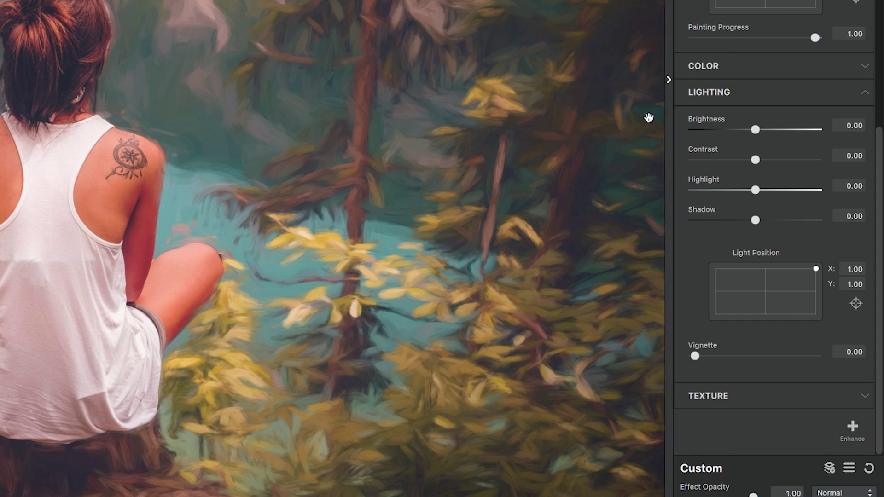
pyautogui.click(854, 126)
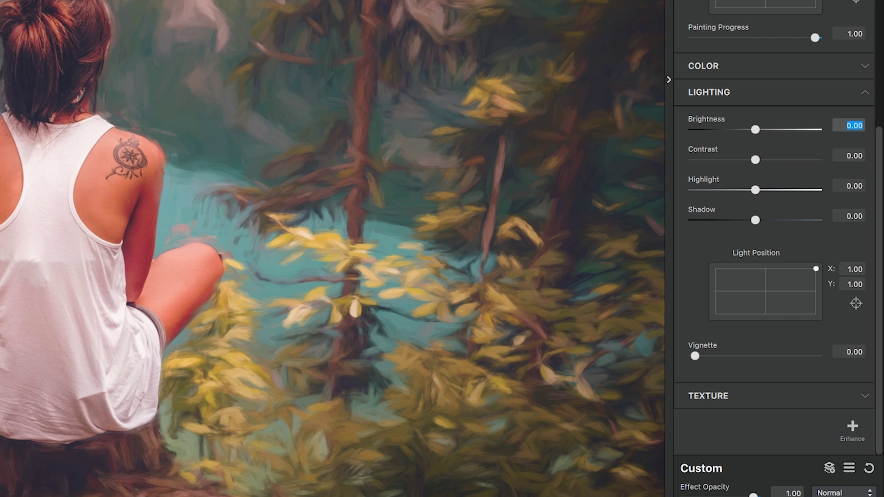
pyautogui.write('-0')
pyautogui.write('.07')
pyautogui.press('Tab')
pyautogui.write('-')
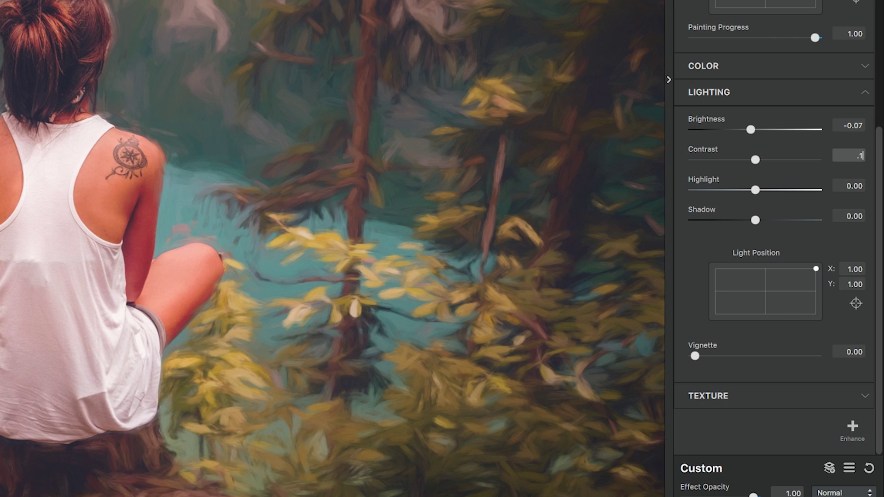
pyautogui.write('19')
pyautogui.press('Tab')
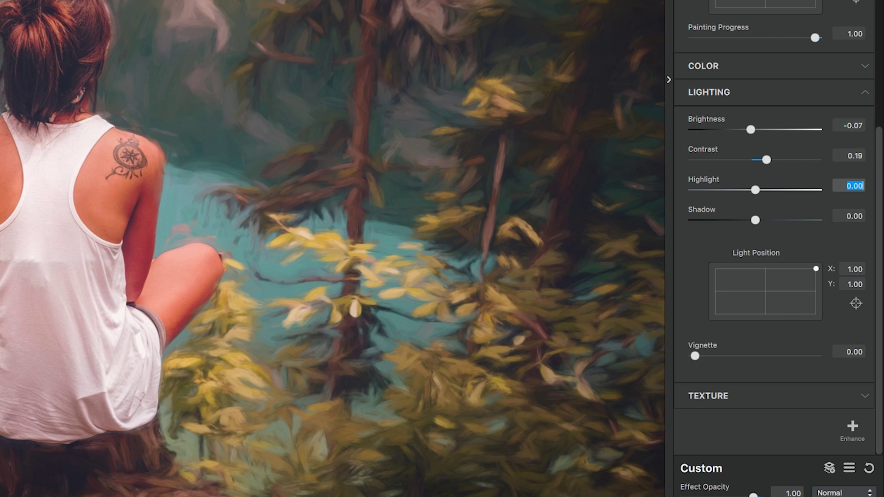
pyautogui.write('.14')
pyautogui.press('Tab')
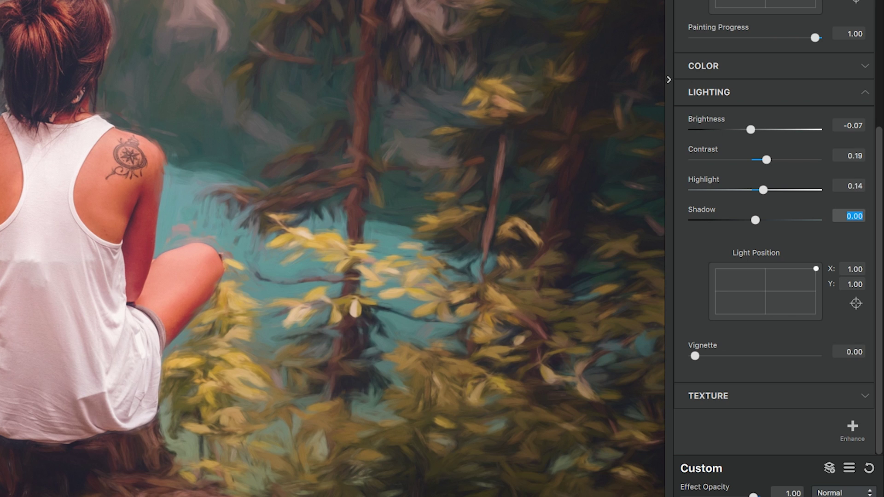
pyautogui.write('-.24')
pyautogui.press('Tab')
pyautogui.press('Tab')
pyautogui.press('Tab')
pyautogui.write('.')
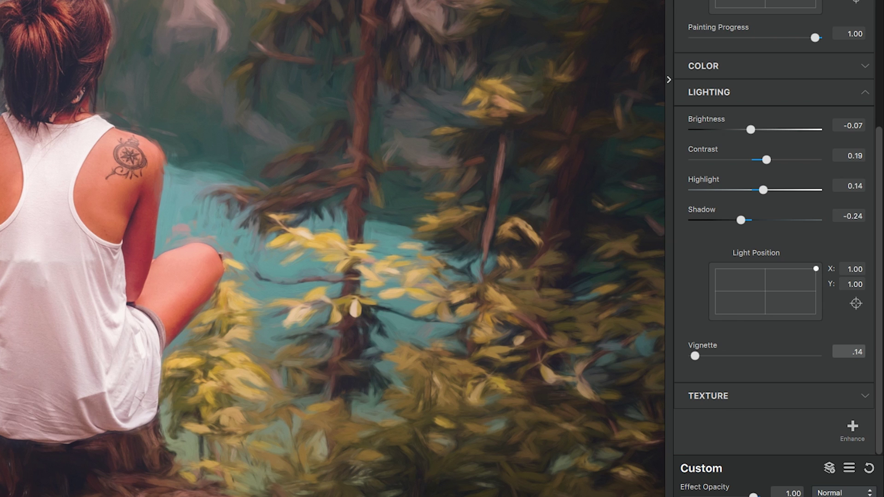
pyautogui.click(865, 393)
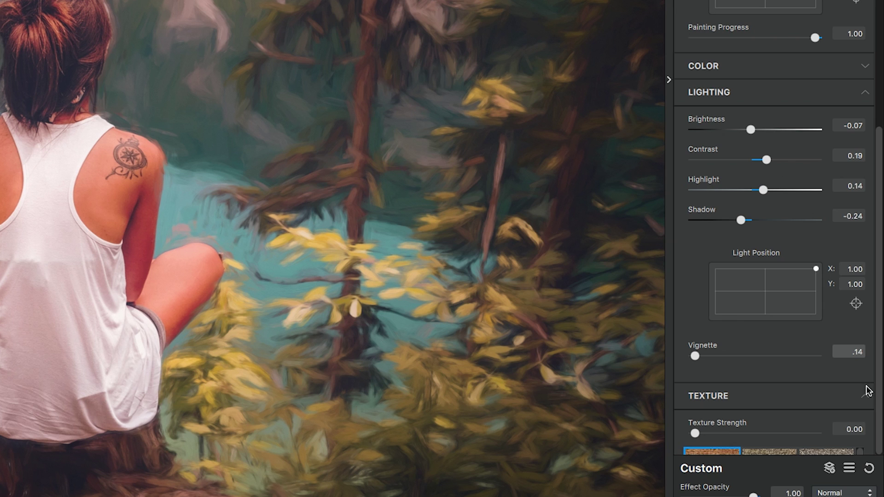
# Step: Apply the Canvas II texture at strength 0.40 and size 0.39
pyautogui.click(864, 94)
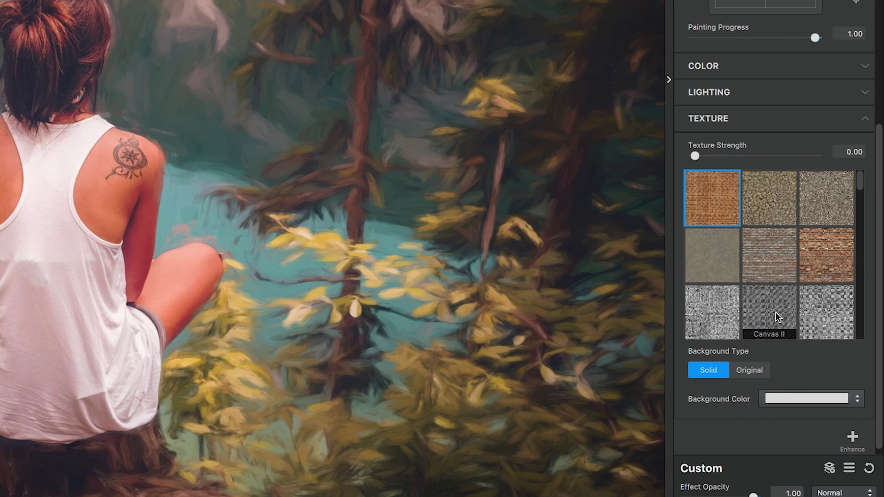
pyautogui.click(784, 299)
pyautogui.click(854, 152)
pyautogui.write('.40')
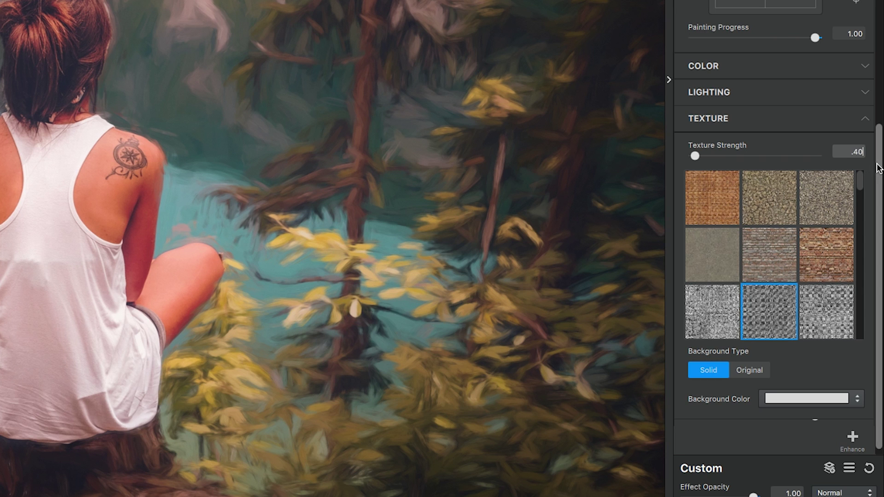
pyautogui.press('Return')
pyautogui.press('Tab')
pyautogui.write('.3')
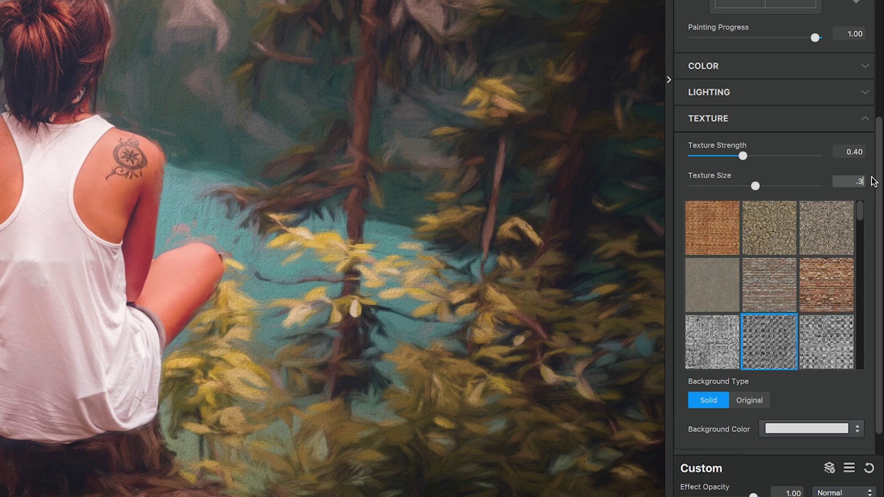
pyautogui.write('9')
pyautogui.press('Return')
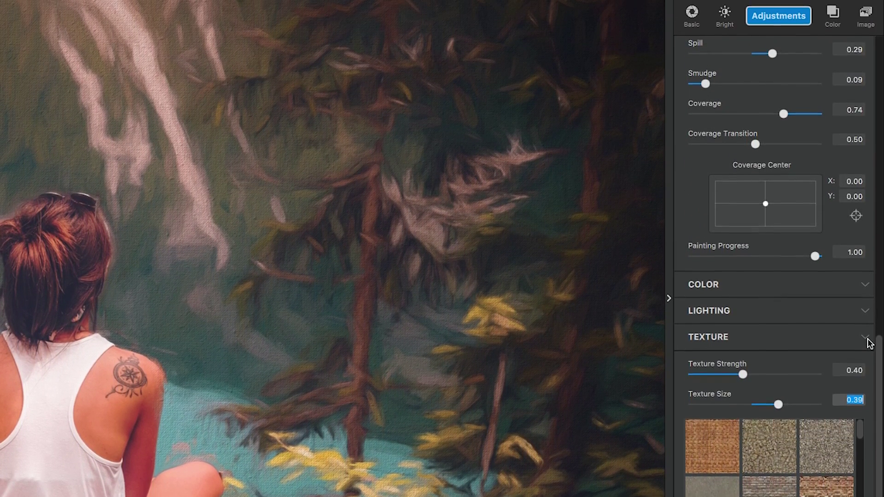
# Step: Collapse the Impression settings and lower its opacity to 0.71
pyautogui.click(865, 339)
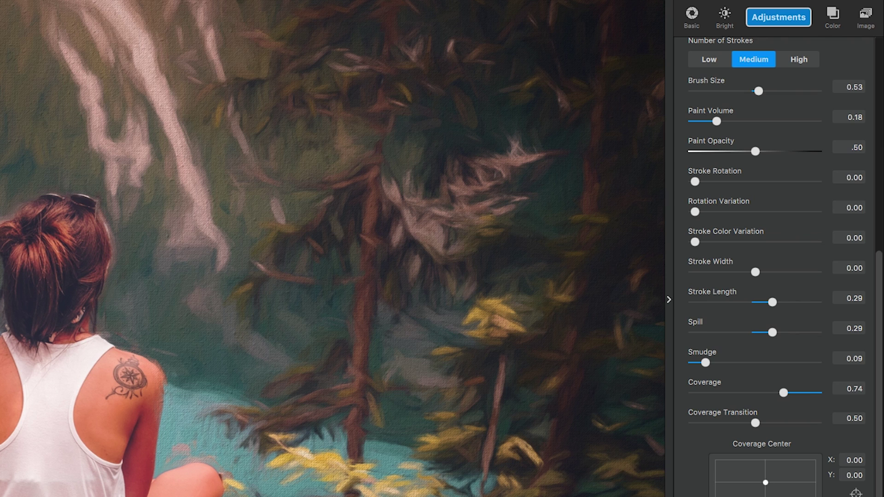
pyautogui.moveTo(878, 256); pyautogui.dragTo(871, 36)
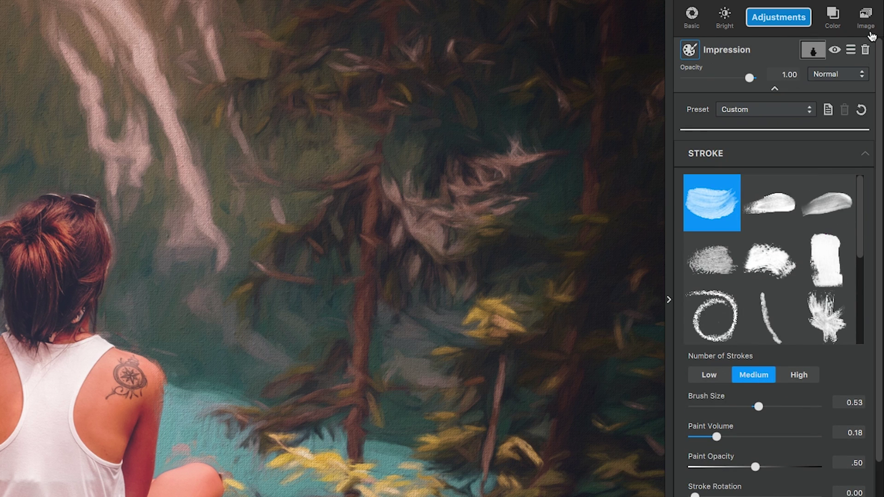
pyautogui.click(774, 89)
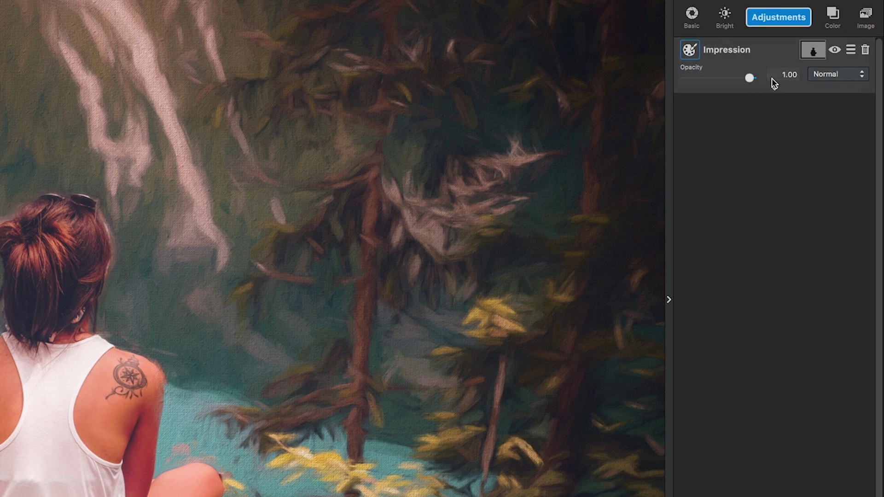
pyautogui.click(784, 74)
pyautogui.press('BackSpace')
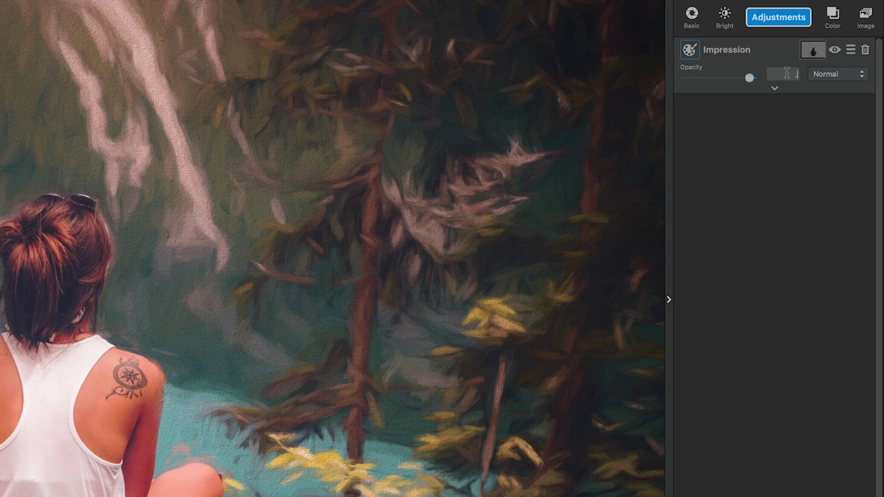
pyautogui.write('0.71')
pyautogui.press('Return')
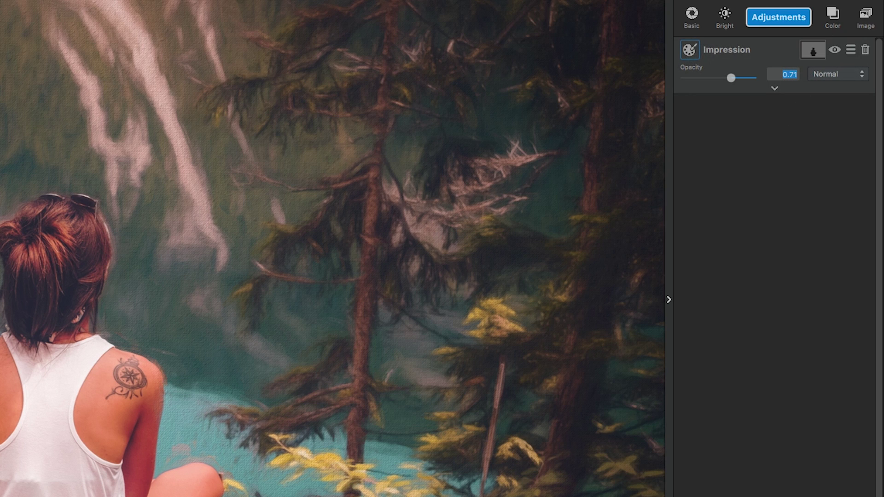
pyautogui.click(789, 18)
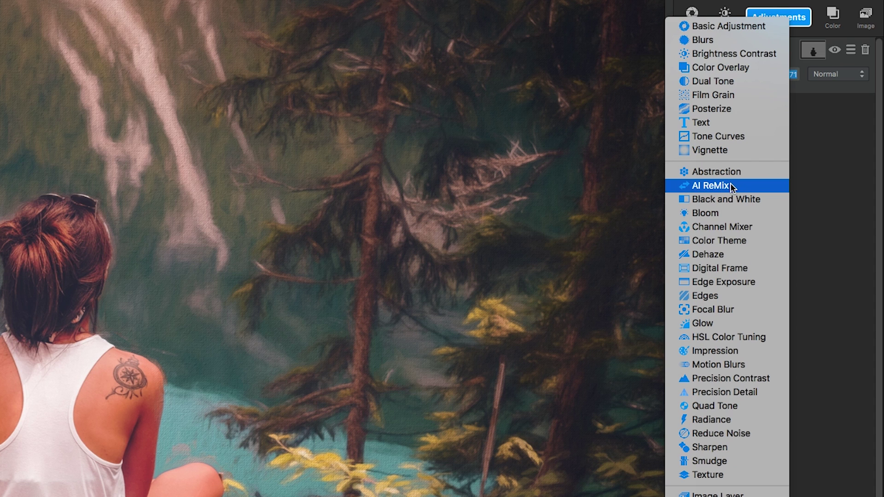
# Step: Add an AI ReMix adjustment layer and reopen the Impression layer's mask
pyautogui.click(700, 185)
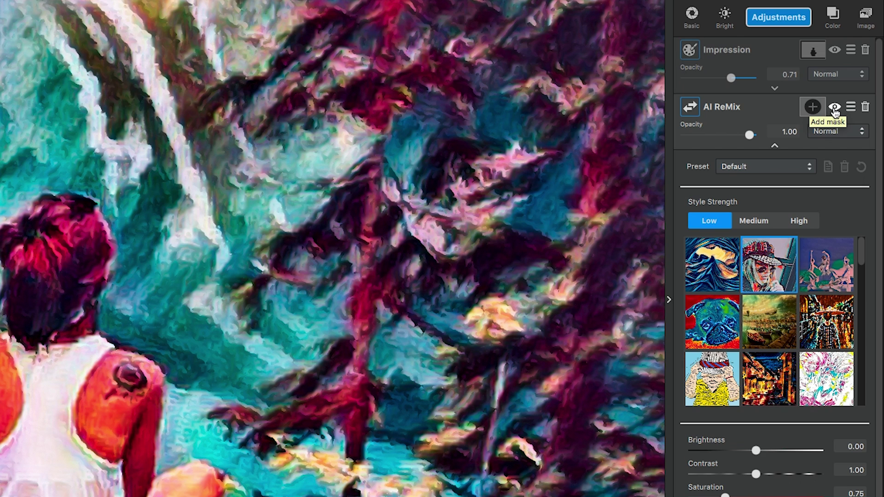
pyautogui.click(813, 108)
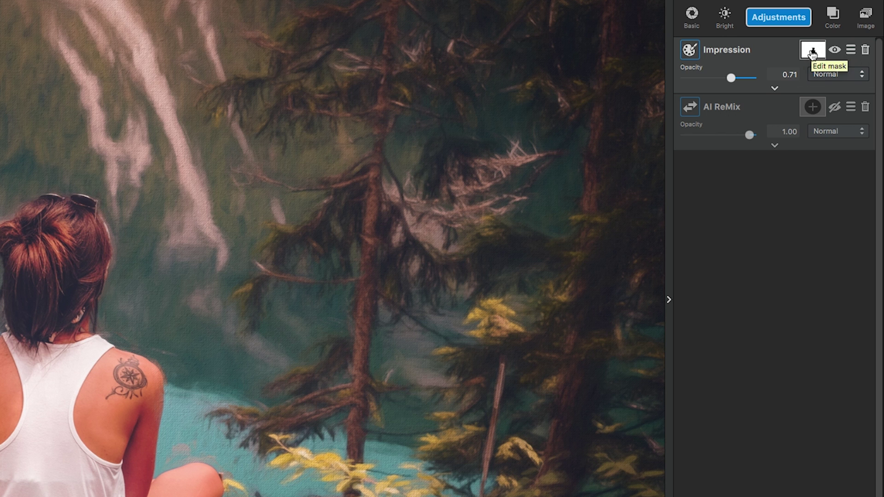
pyautogui.click(812, 51)
pyautogui.click(812, 53)
pyautogui.scroll(-3, 873, 109)
pyautogui.scroll(3, 822, 62)
pyautogui.click(822, 58)
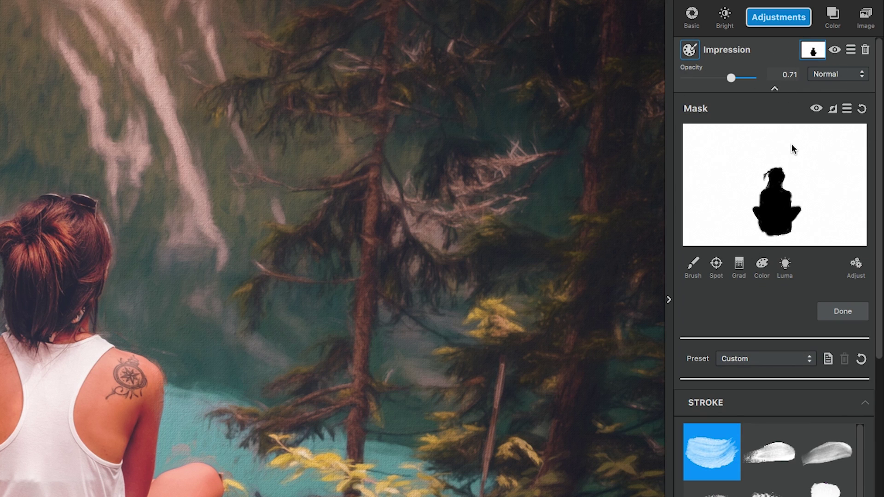
# Step: Copy the Impression layer's girl-shaped mask and add a new mask to AI ReMix
pyautogui.click(847, 109)
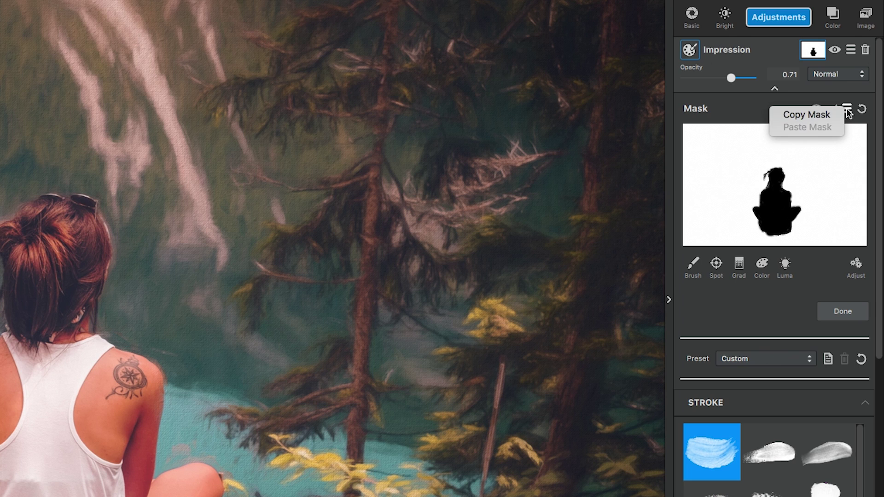
pyautogui.click(848, 111)
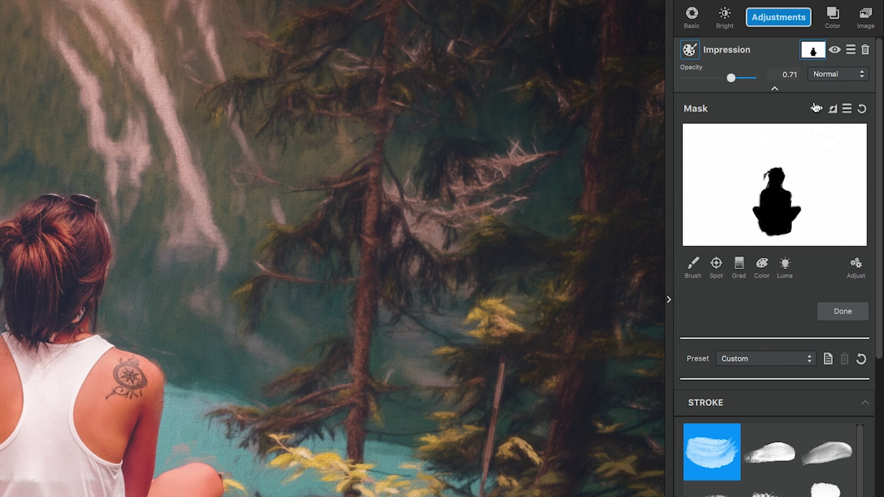
pyautogui.click(846, 110)
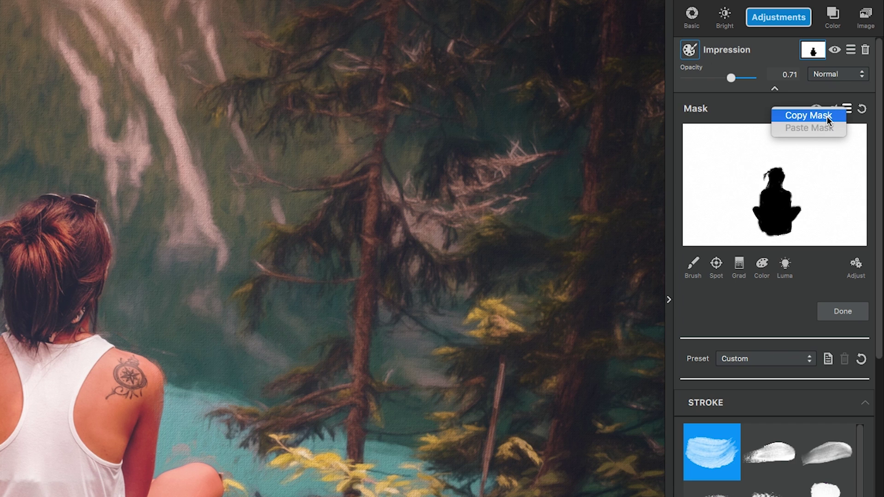
pyautogui.click(827, 116)
pyautogui.click(774, 89)
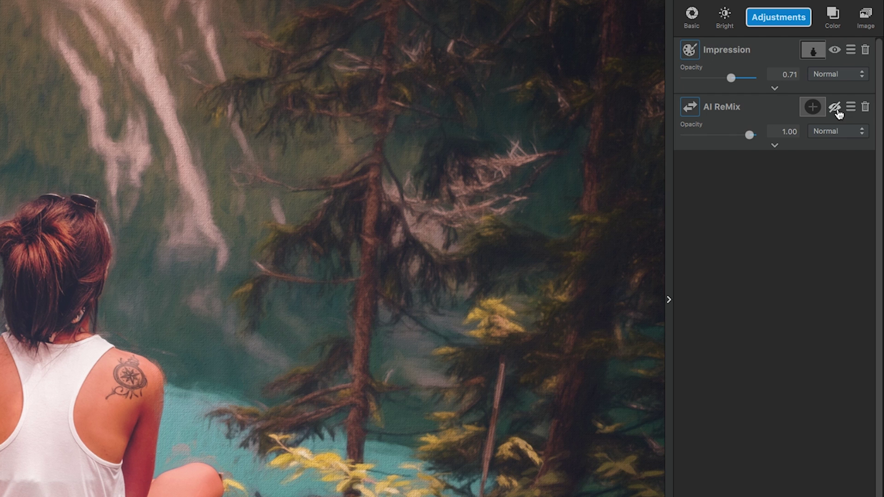
pyautogui.click(835, 109)
pyautogui.click(835, 107)
pyautogui.click(812, 106)
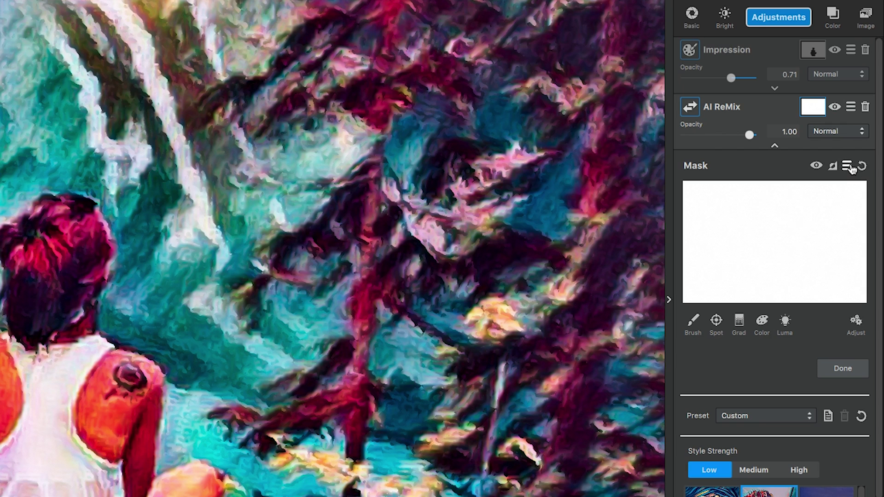
# Step: Paste the girl mask onto AI ReMix and paint over the rock with a 0.10 brush
pyautogui.click(848, 169)
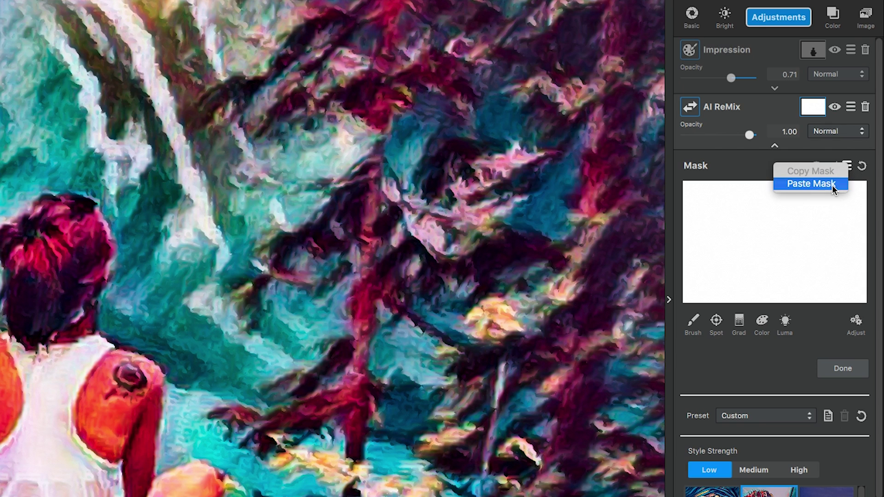
pyautogui.click(840, 183)
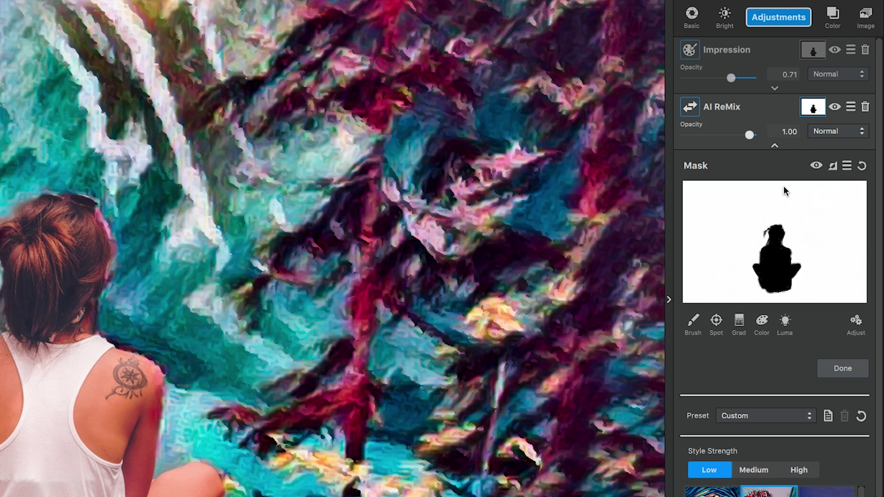
pyautogui.click(691, 326)
pyautogui.moveTo(788, 386)
pyautogui.mouseDown()
pyautogui.moveTo(774, 386)
pyautogui.moveTo(784, 387)
pyautogui.mouseUp()
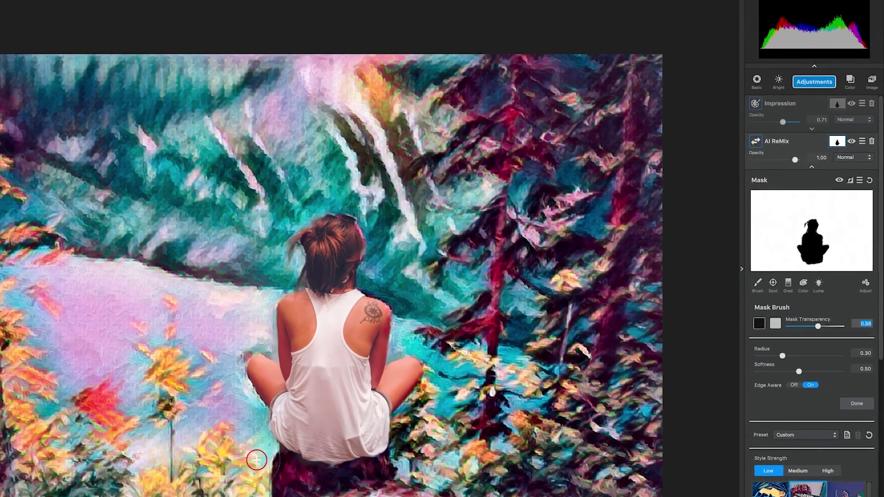
pyautogui.moveTo(782, 355); pyautogui.dragTo(767, 357)
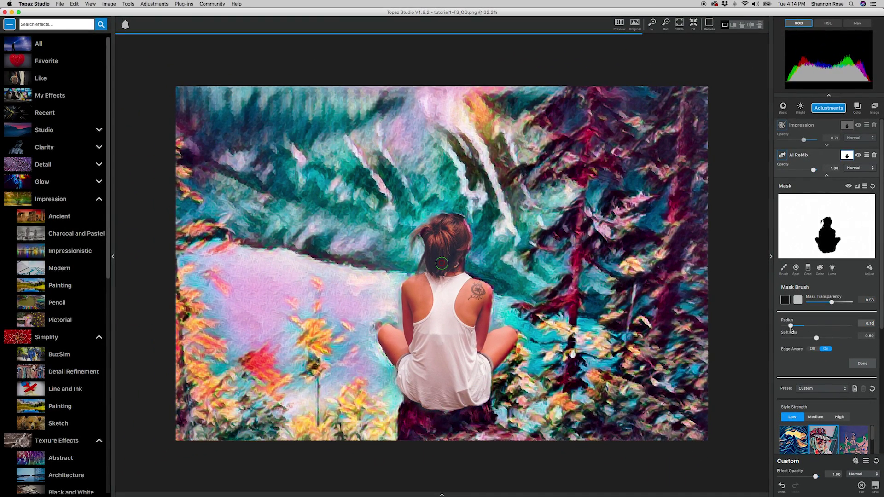
pyautogui.moveTo(403, 419)
pyautogui.mouseDown()
pyautogui.moveTo(428, 418)
pyautogui.moveTo(456, 422)
pyautogui.moveTo(484, 409)
pyautogui.moveTo(488, 421)
pyautogui.moveTo(433, 413)
pyautogui.moveTo(400, 433)
pyautogui.mouseUp()
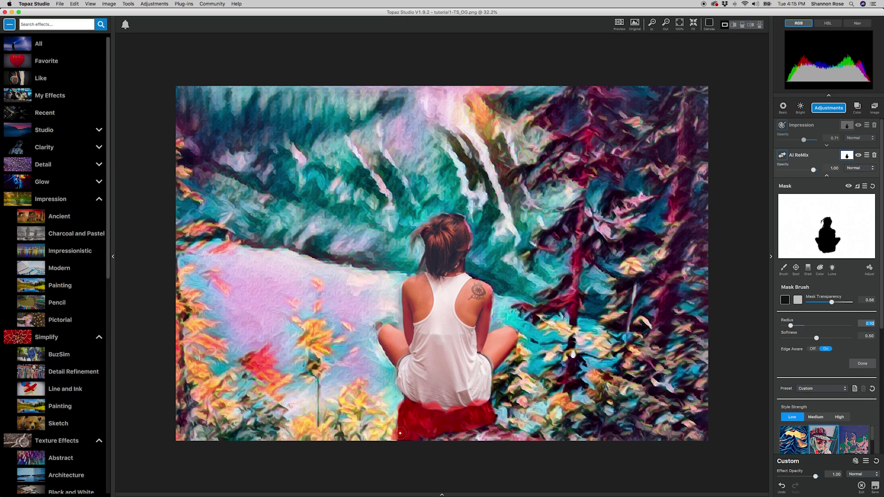
pyautogui.click(869, 363)
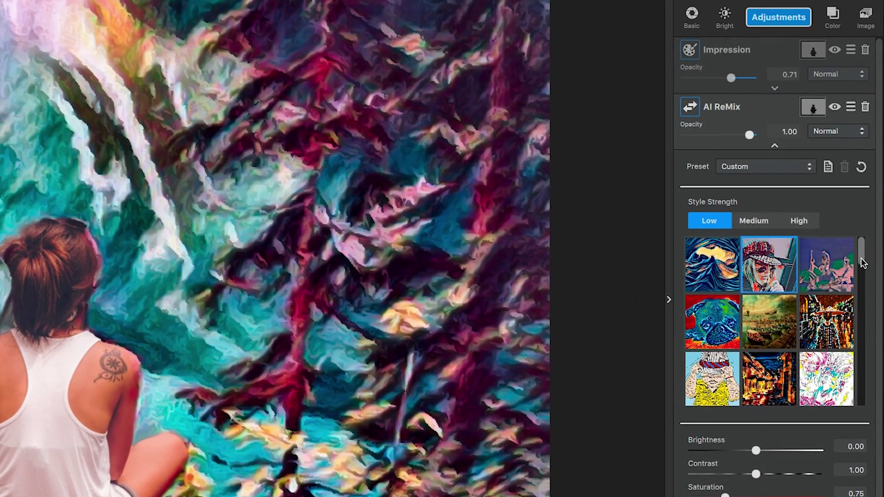
# Step: Apply the painted countryside style to AI ReMix, blended in Color mode at 0.37 opacity
pyautogui.moveTo(866, 262); pyautogui.dragTo(865, 284)
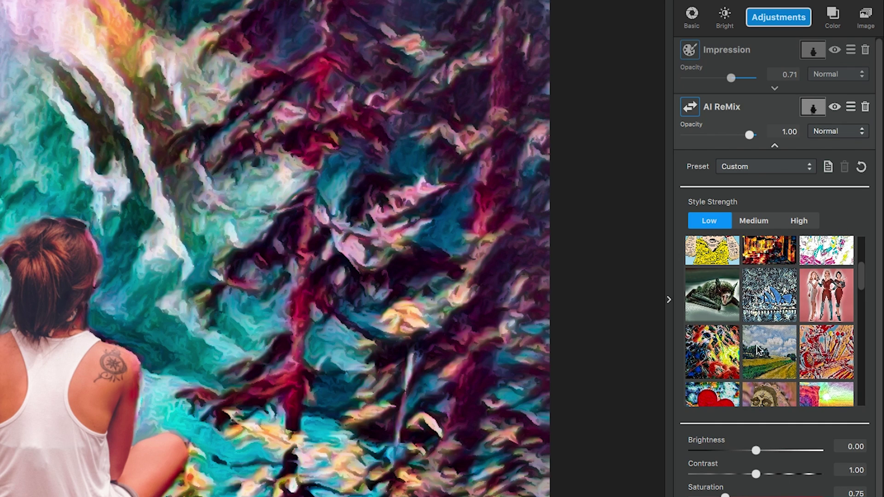
pyautogui.click(779, 351)
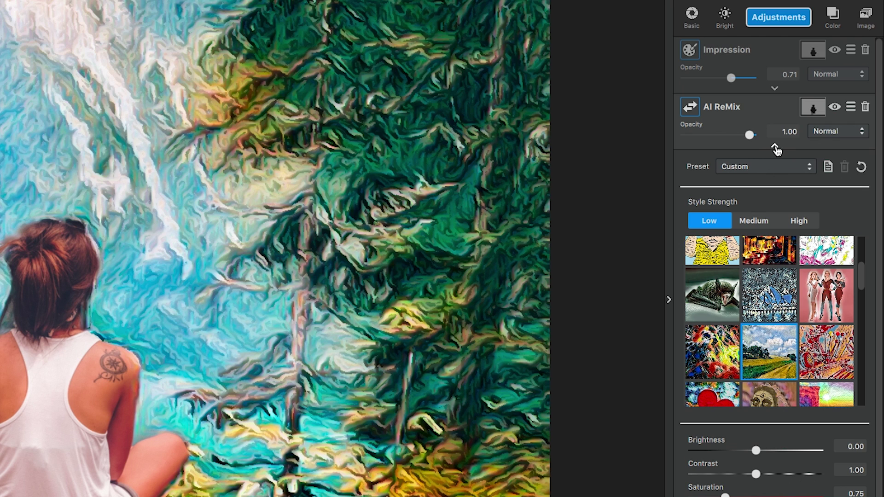
pyautogui.click(775, 146)
pyautogui.moveTo(774, 131); pyautogui.dragTo(808, 136)
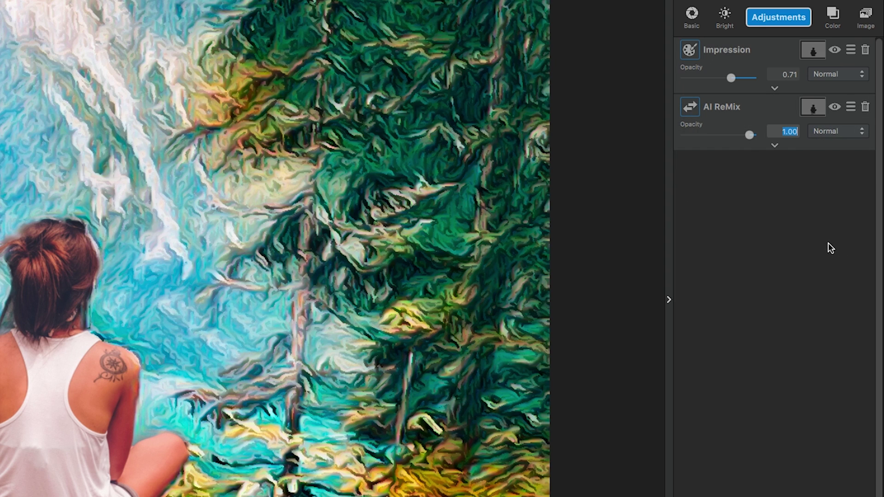
pyautogui.write('.37')
pyautogui.click(829, 131)
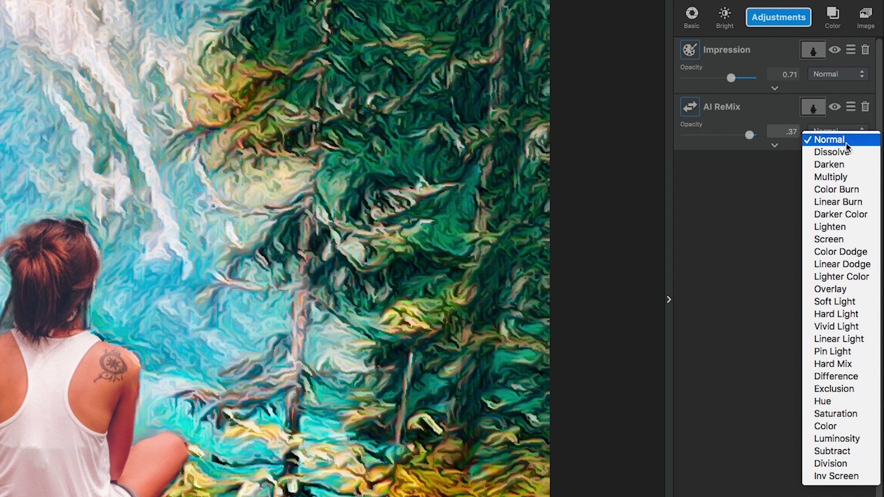
pyautogui.click(825, 426)
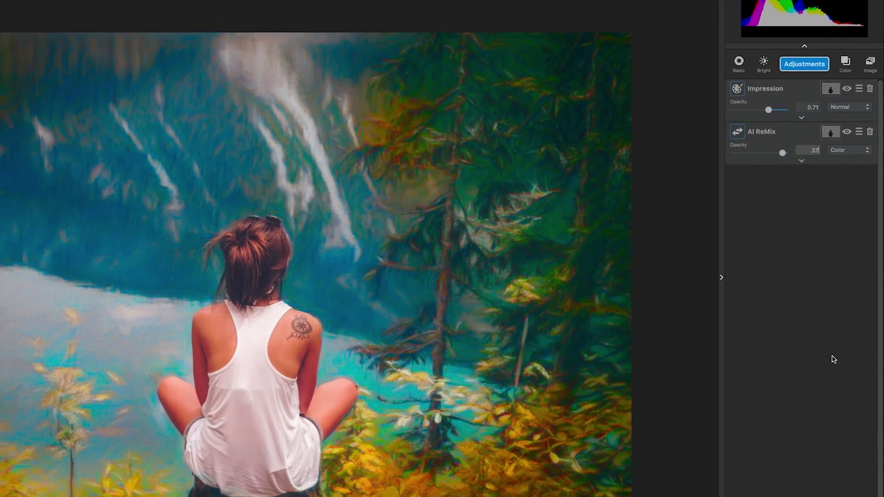
pyautogui.press('Return')
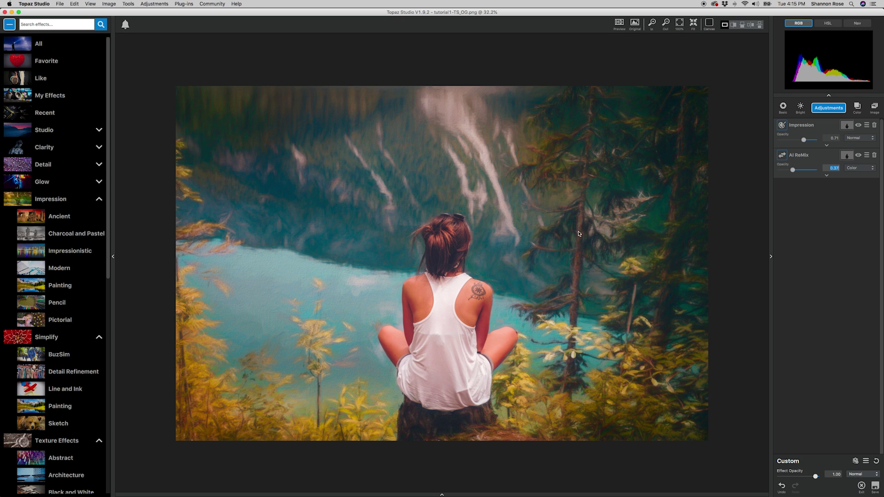
pyautogui.press('super+equal')
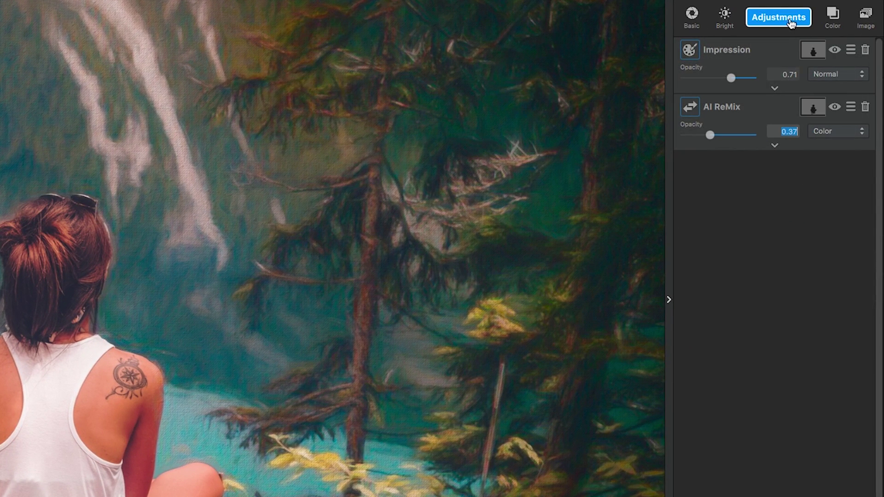
# Step: Add an HSL Color Tuning layer and paste the girl's silhouette mask onto it
pyautogui.click(787, 18)
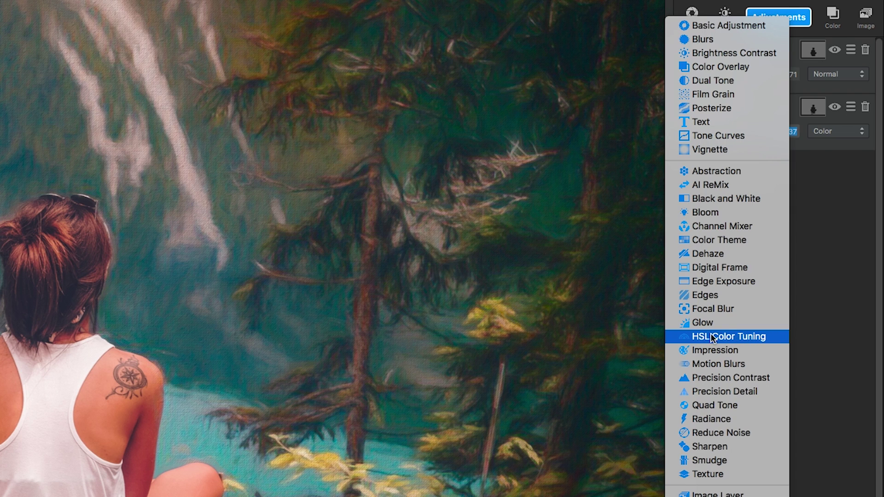
pyautogui.click(736, 336)
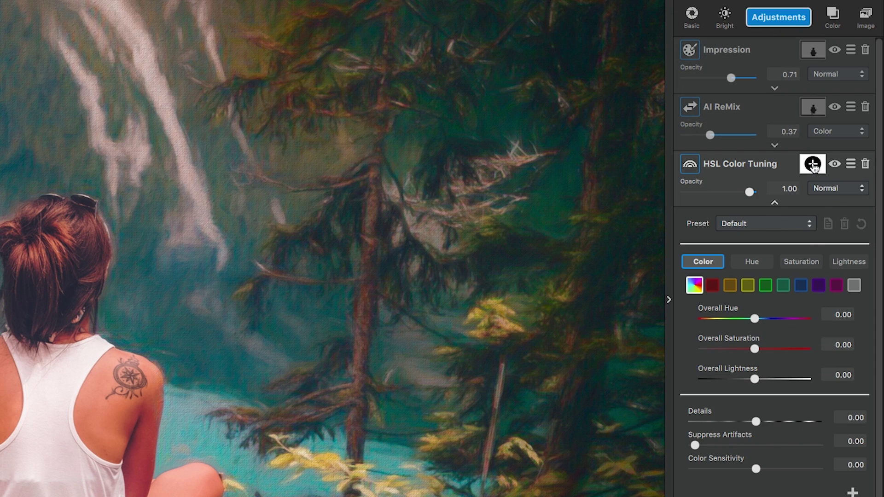
pyautogui.click(813, 166)
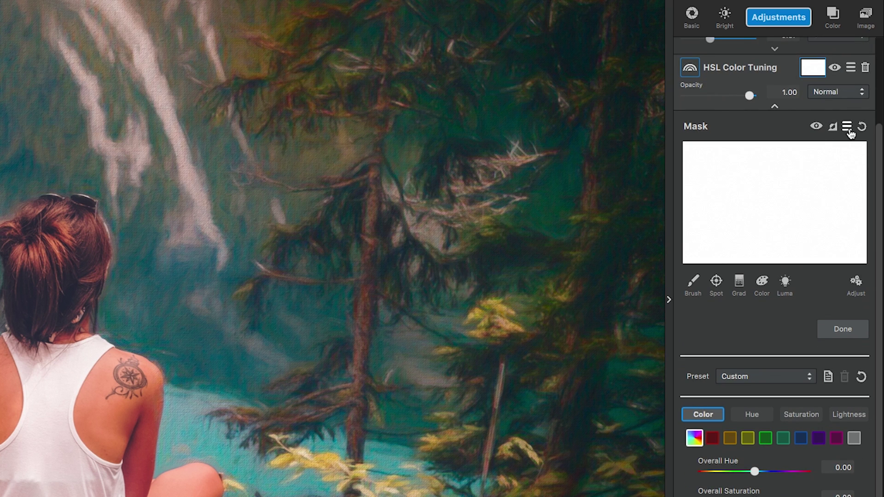
pyautogui.click(846, 128)
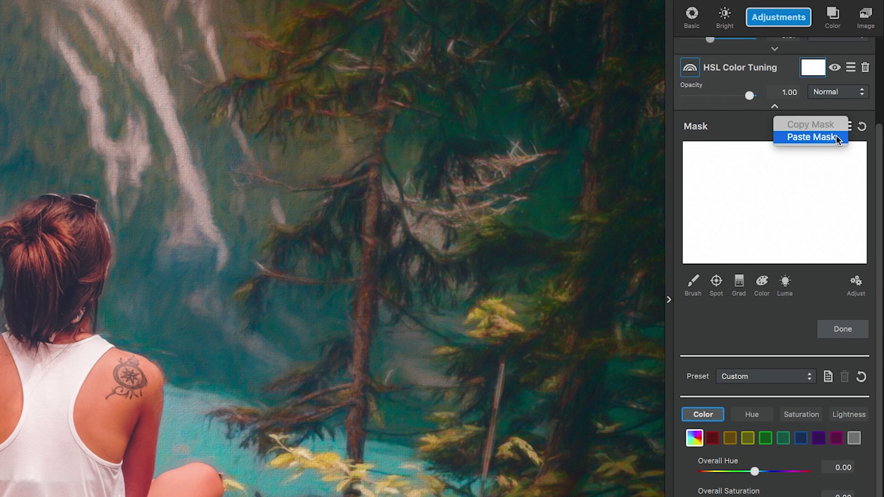
pyautogui.click(811, 137)
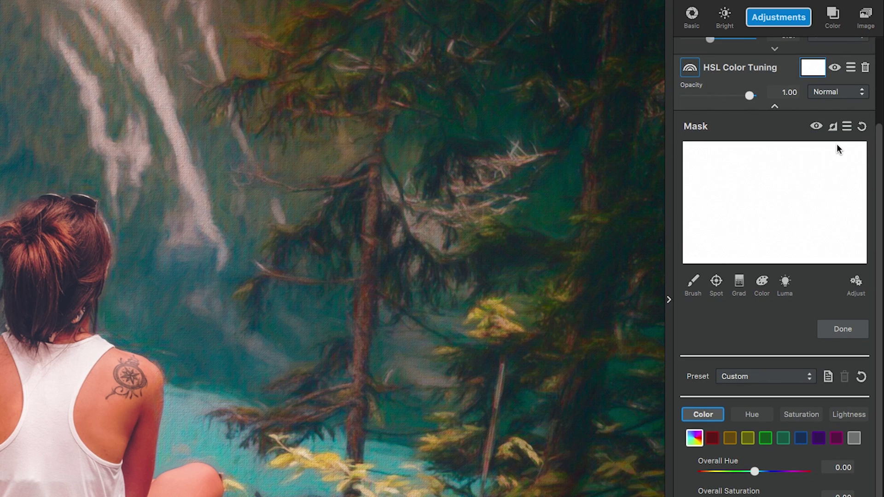
pyautogui.click(842, 328)
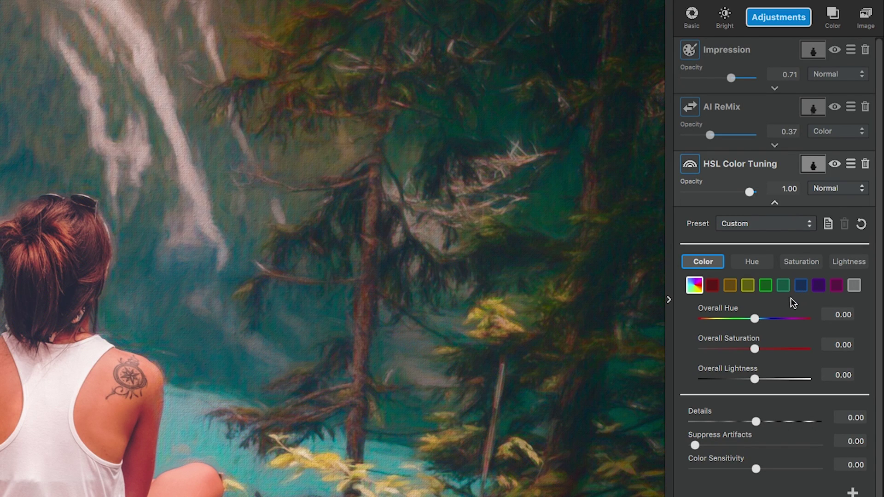
# Step: Set HSL saturation to 0.21 for yellow, 0.35 for aqua and 0.39 for blue
pyautogui.click(748, 285)
pyautogui.click(842, 345)
pyautogui.write('.21')
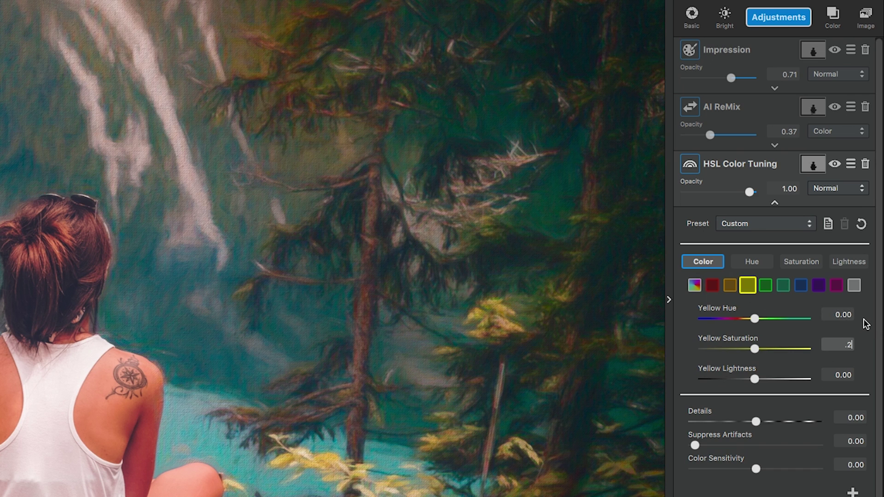
pyautogui.click(782, 288)
pyautogui.click(831, 344)
pyautogui.write('.35')
pyautogui.press('Tab')
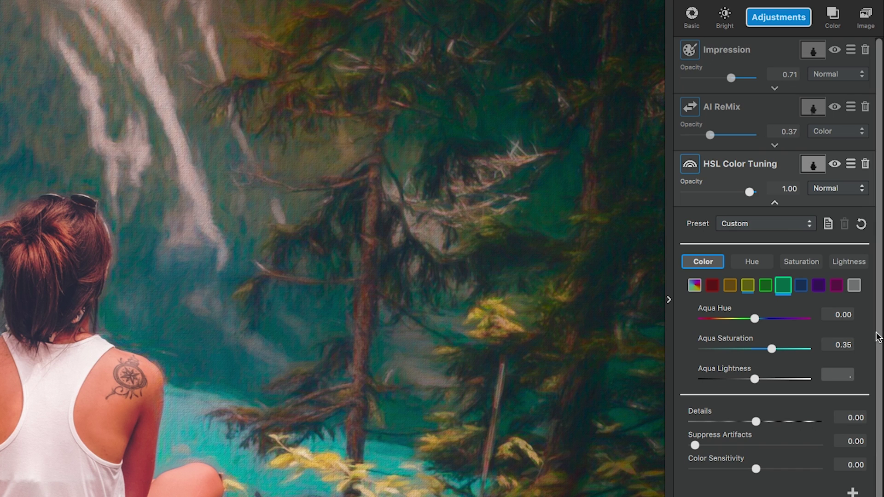
pyautogui.click(801, 286)
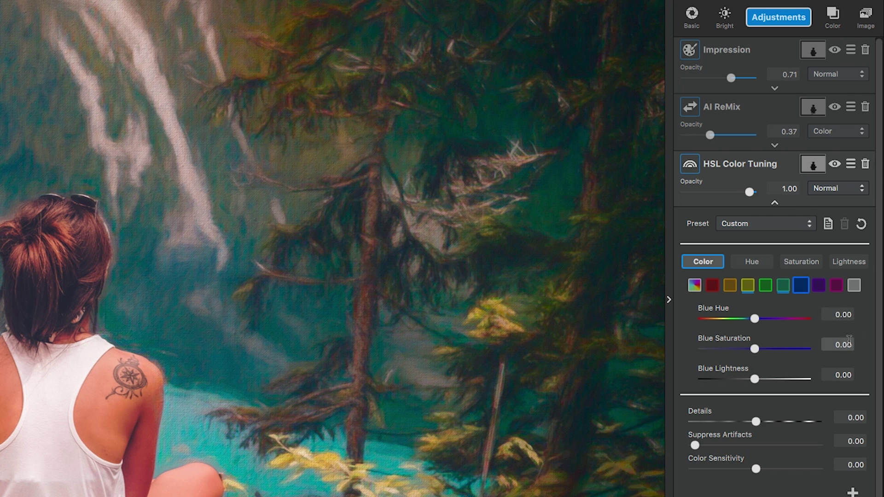
pyautogui.doubleClick(846, 345)
pyautogui.press('BackSpace')
pyautogui.write('0.39')
pyautogui.press('Return')
# Step: Set the Overall HSL values to hue 0.15, saturation 0.17 and lightness -0.07
pyautogui.click(696, 285)
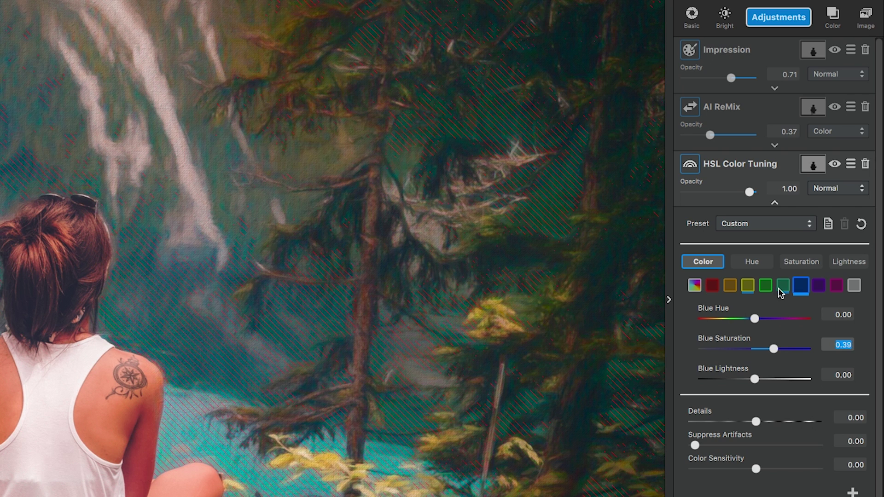
pyautogui.click(697, 286)
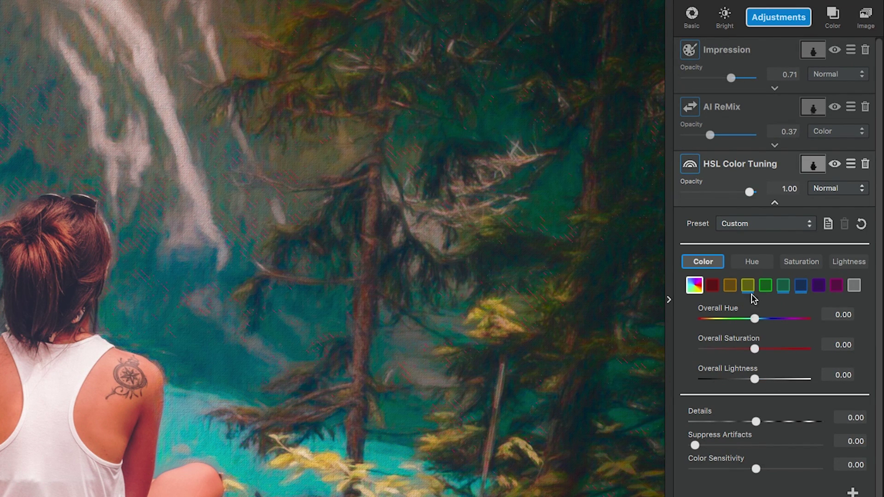
pyautogui.click(834, 314)
pyautogui.press('BackSpace')
pyautogui.write('.15')
pyautogui.press('Tab')
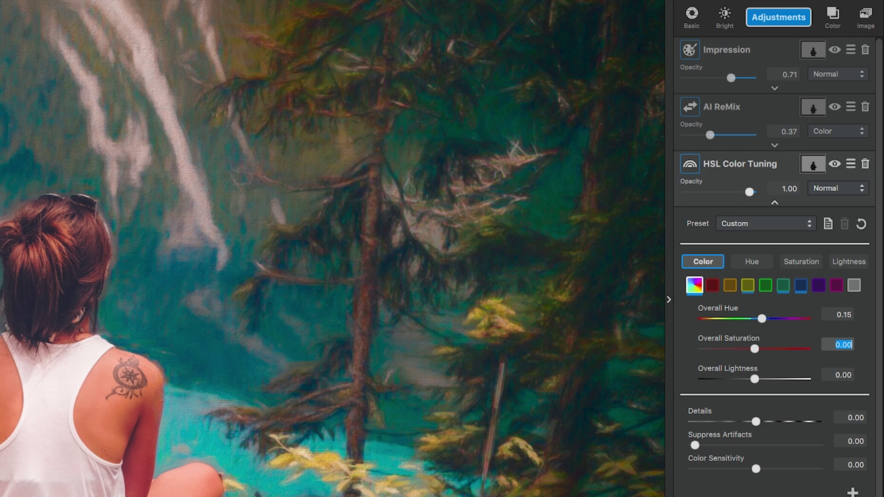
pyautogui.write('.17')
pyautogui.press('Tab')
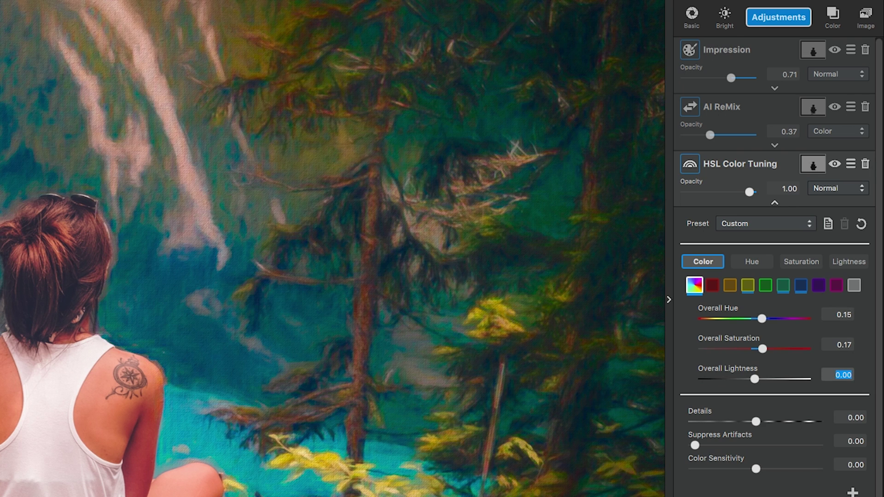
pyautogui.write('-')
pyautogui.press('Return')
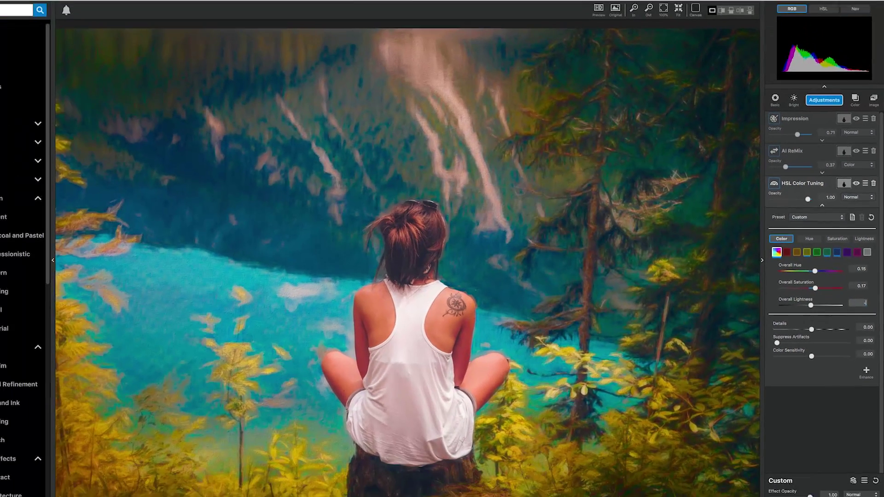
pyautogui.write('-0')
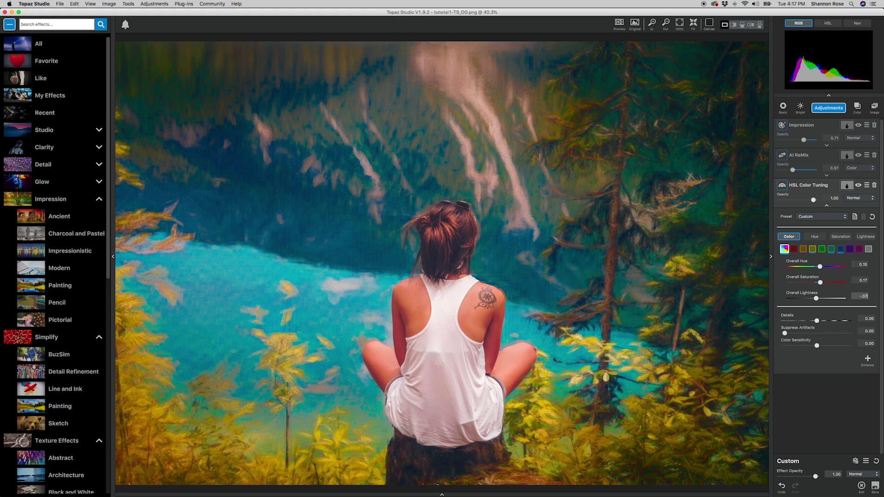
pyautogui.write('.07')
pyautogui.press('Return')
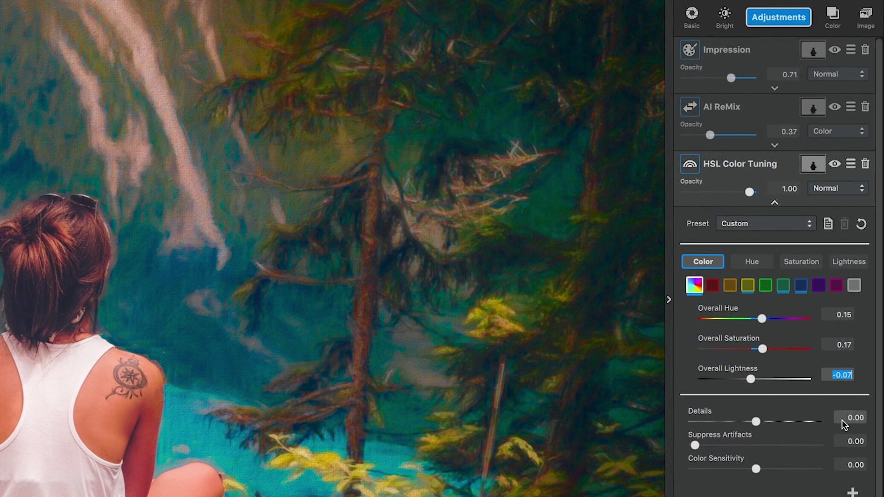
# Step: Set HSL Details 0.26, Suppress Artifacts 0.08 and Color Sensitivity 0.28
pyautogui.click(851, 418)
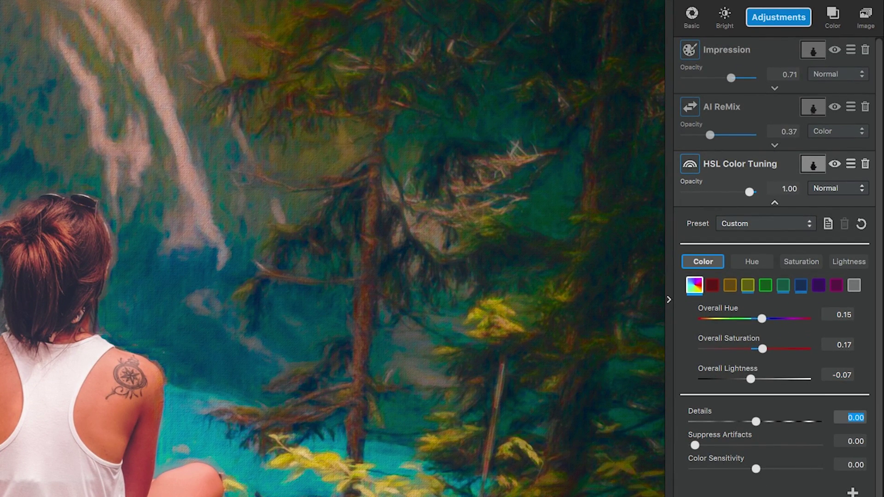
pyautogui.press('BackSpace')
pyautogui.write('.26')
pyautogui.press('Tab')
pyautogui.write('.08')
pyautogui.press('Tab')
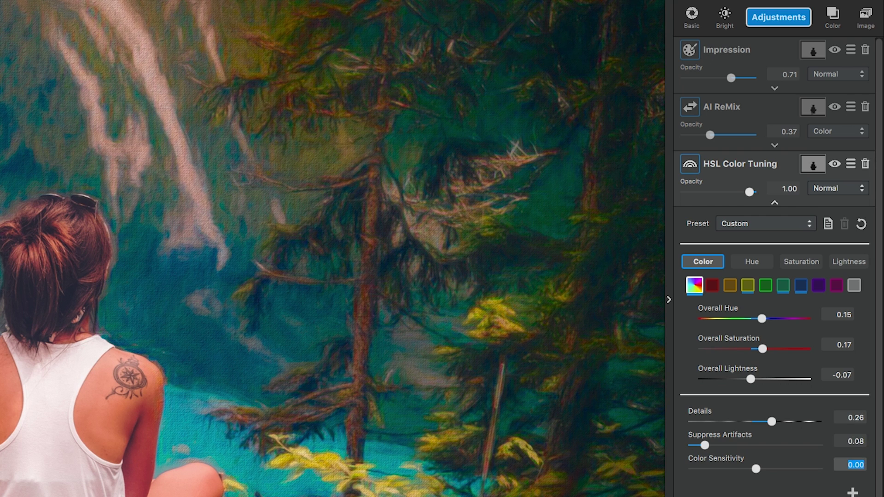
pyautogui.write('.28')
pyautogui.press('Return')
# Step: Collapse the HSL Color Tuning layer and lower its opacity to 0.72
pyautogui.click(774, 203)
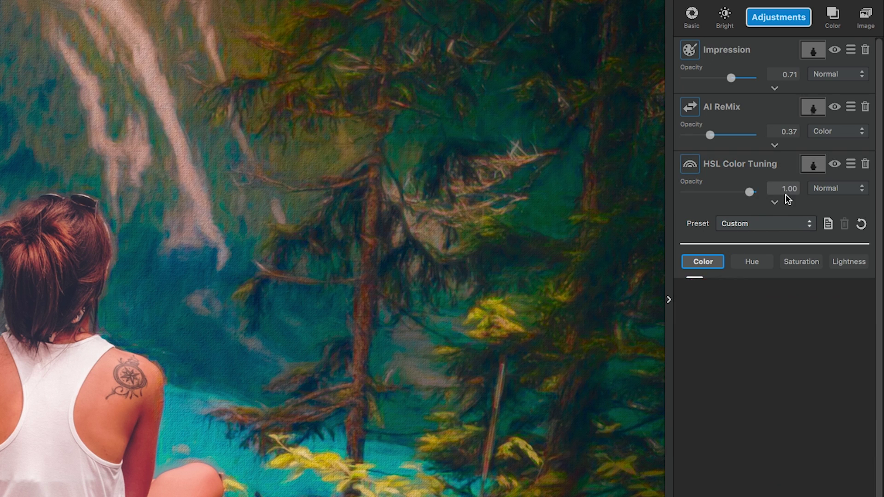
pyautogui.doubleClick(780, 189)
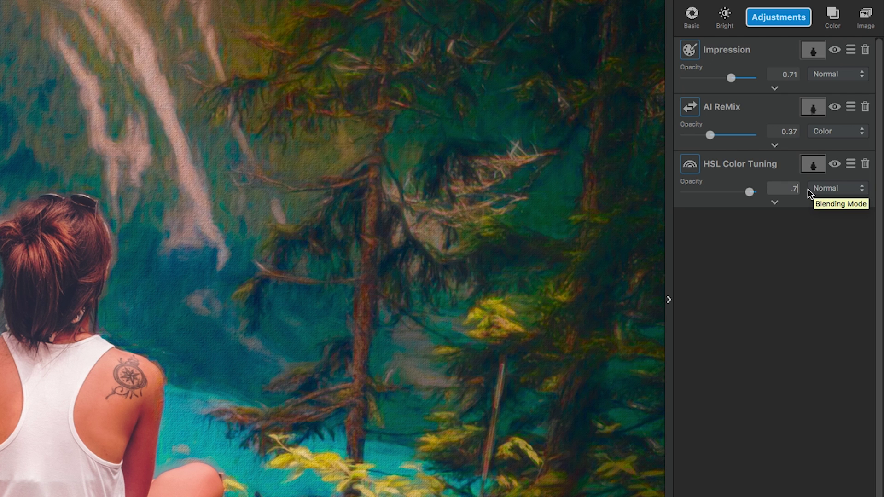
pyautogui.press('Return')
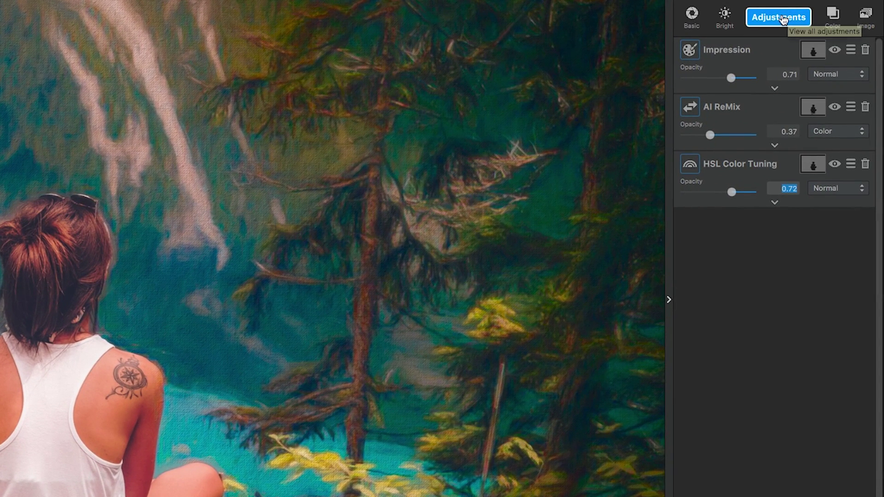
# Step: Add a Digital Frame adjustment with the pink-and-teal mottled texture as the frame
pyautogui.click(788, 35)
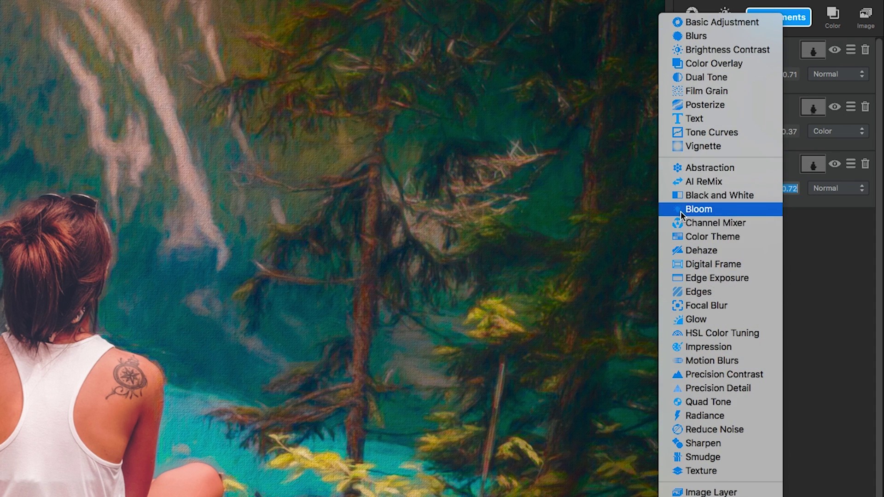
pyautogui.click(707, 264)
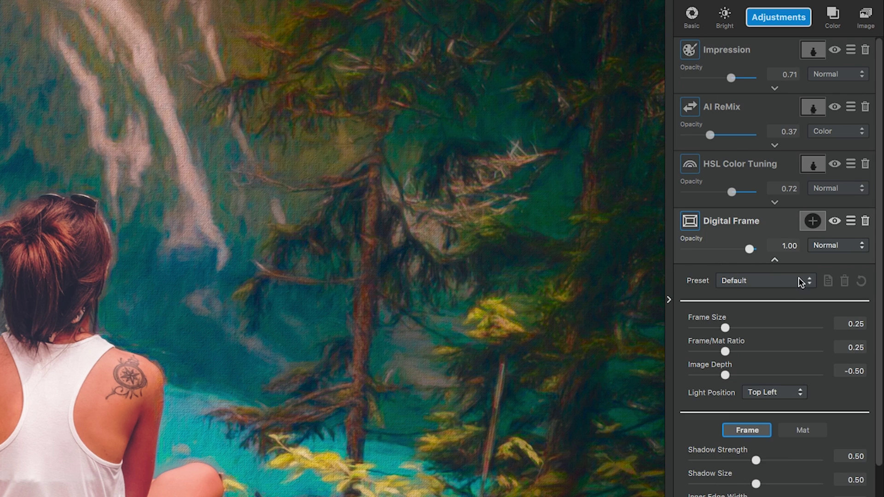
pyautogui.scroll(-3, 728, 440)
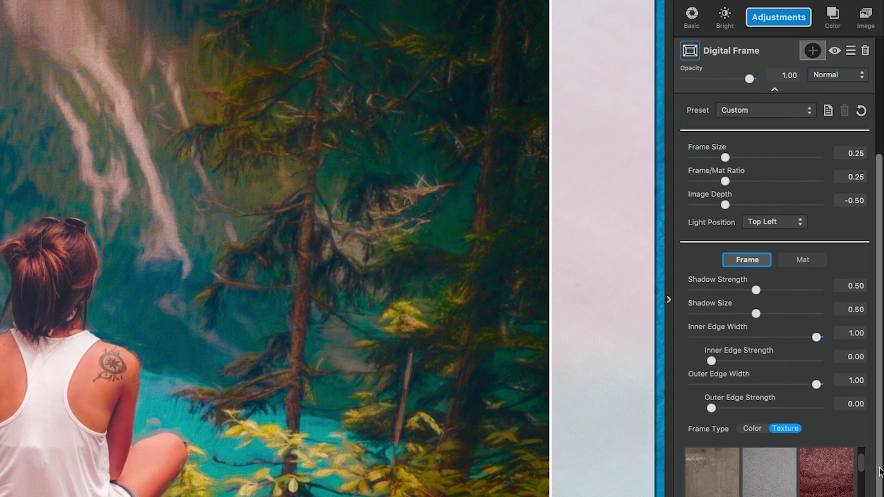
pyautogui.scroll(-3, 729, 441)
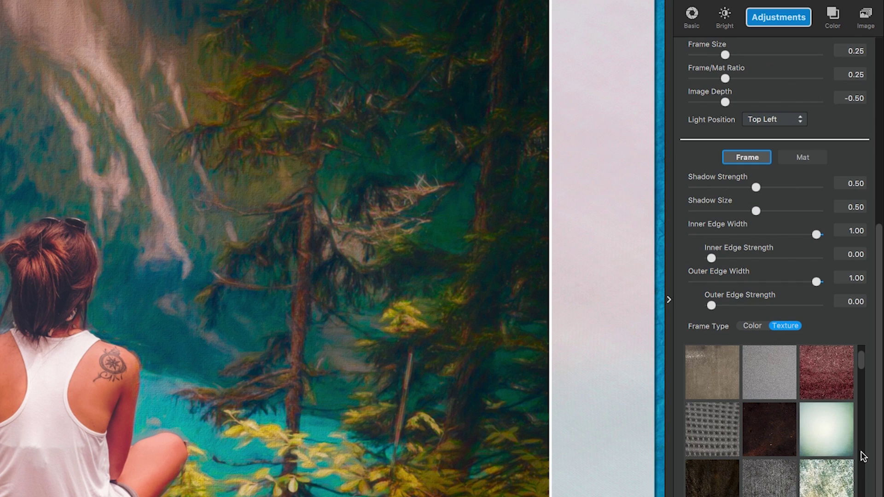
pyautogui.scroll(3, 867, 347)
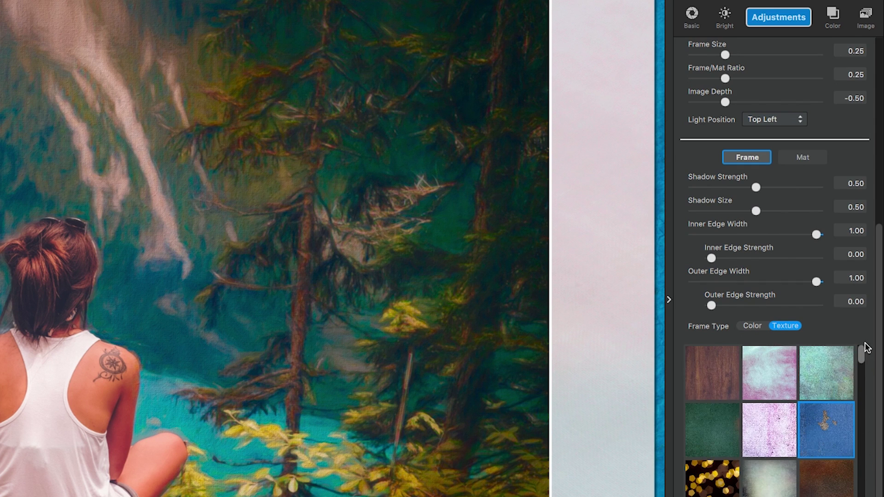
pyautogui.click(769, 374)
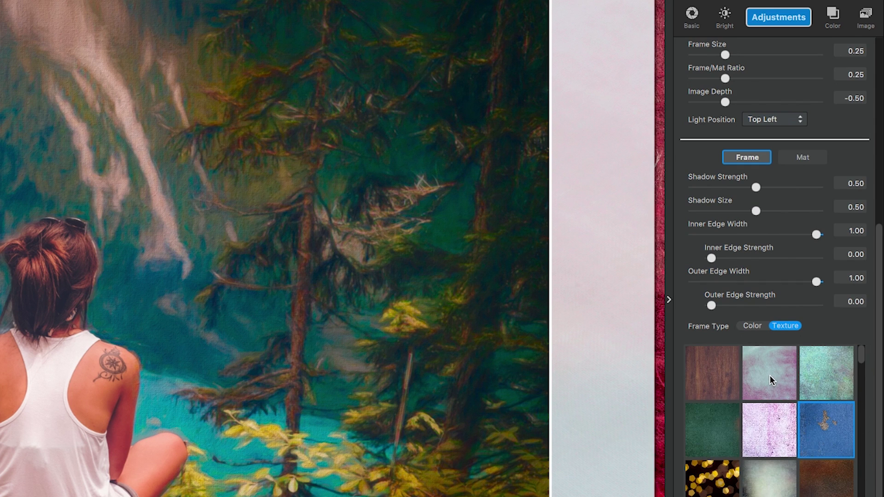
pyautogui.click(767, 376)
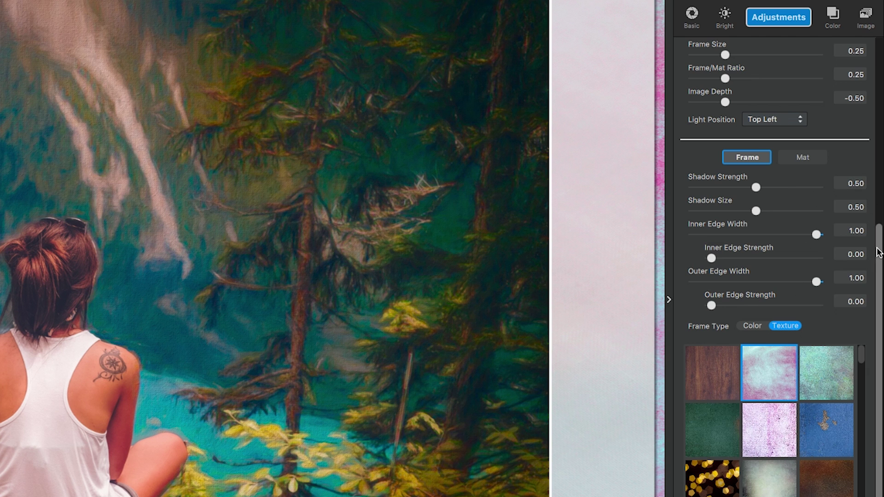
pyautogui.scroll(-2, 878, 252)
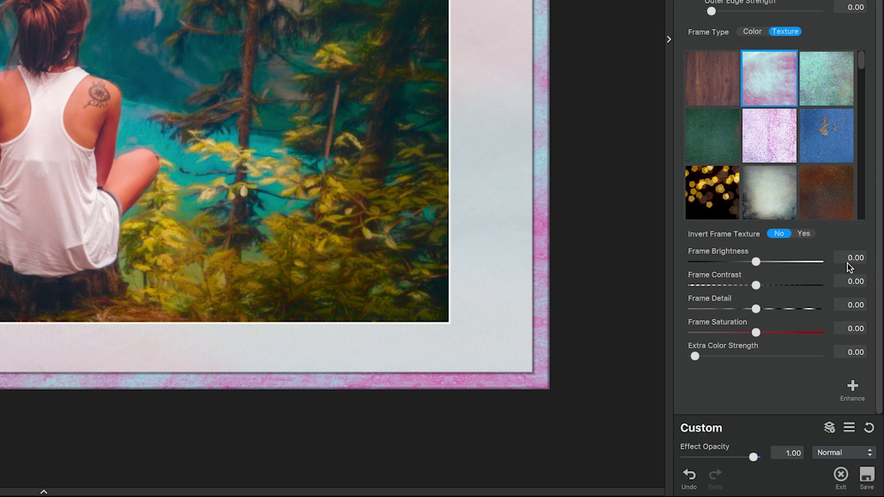
# Step: Set the frame's brightness to -0.22, contrast to 0.27 and detail to -0.26
pyautogui.click(857, 255)
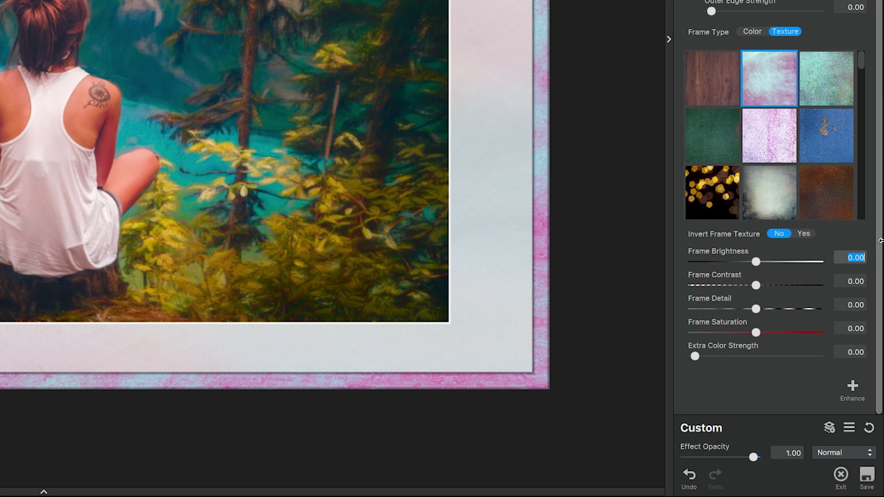
pyautogui.write('-0.22')
pyautogui.press('Tab')
pyautogui.press('BackSpace')
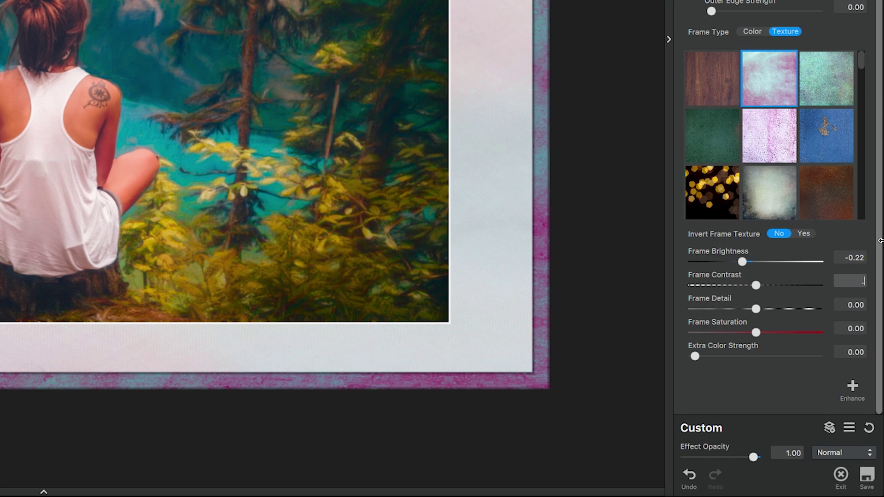
pyautogui.write('.27')
pyautogui.press('Tab')
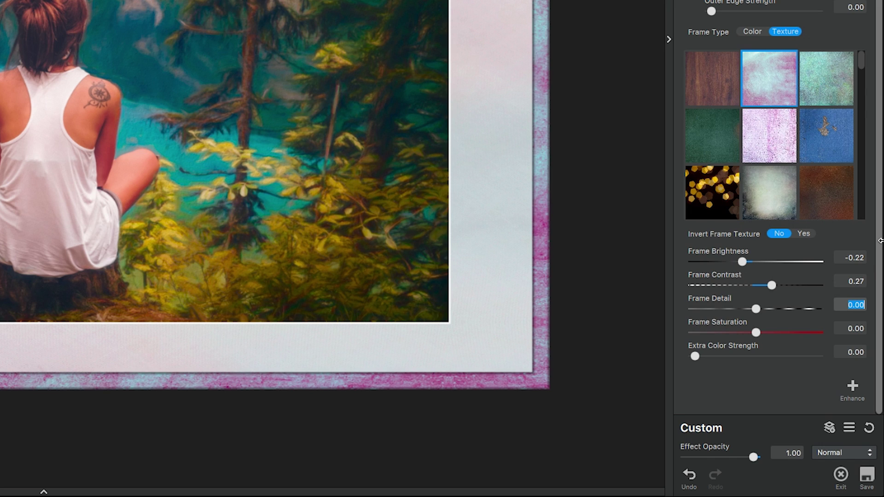
pyautogui.write('-0')
pyautogui.write('.26')
pyautogui.press('Tab')
# Step: Set frame saturation 0.25, Extra Color Strength 0.88 and Extra Color Hue 0.57
pyautogui.write('.')
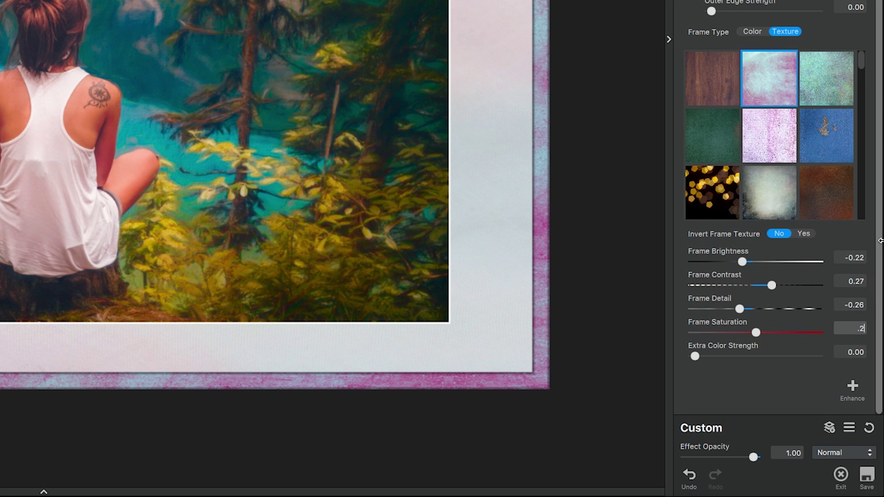
pyautogui.write('25')
pyautogui.press('Tab')
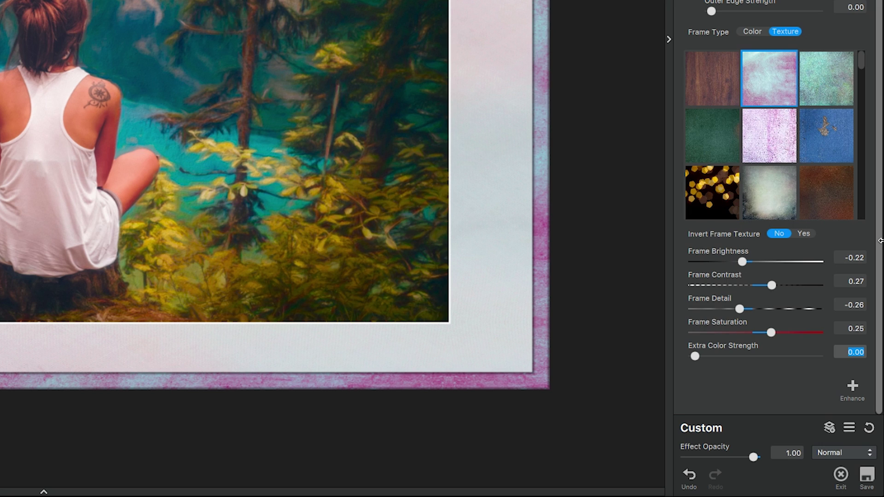
pyautogui.write('.88')
pyautogui.press('Return')
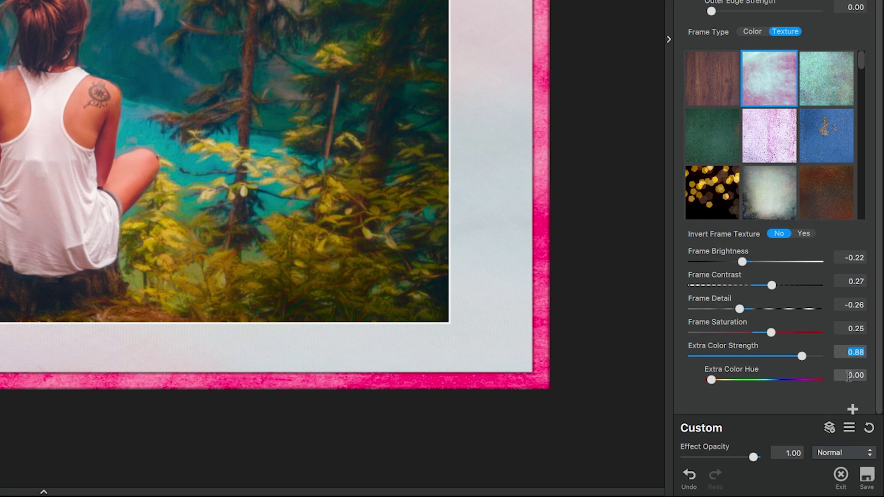
pyautogui.press('Tab')
pyautogui.write('.57')
pyautogui.press('Return')
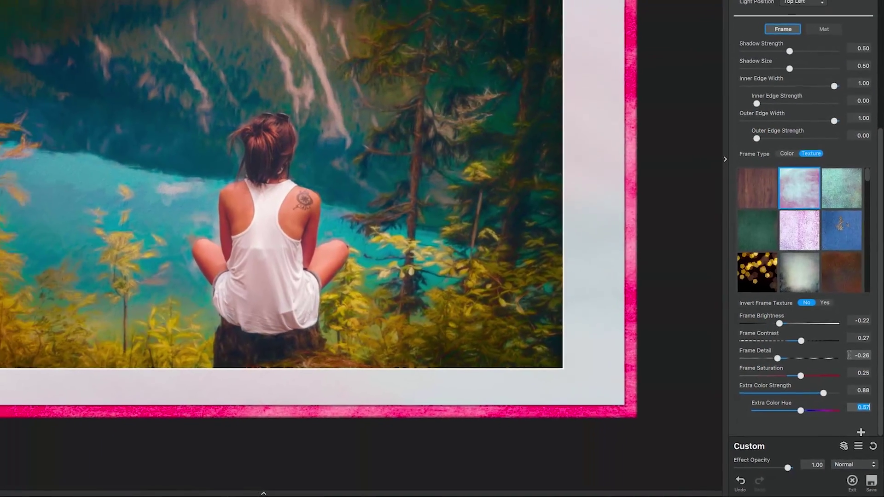